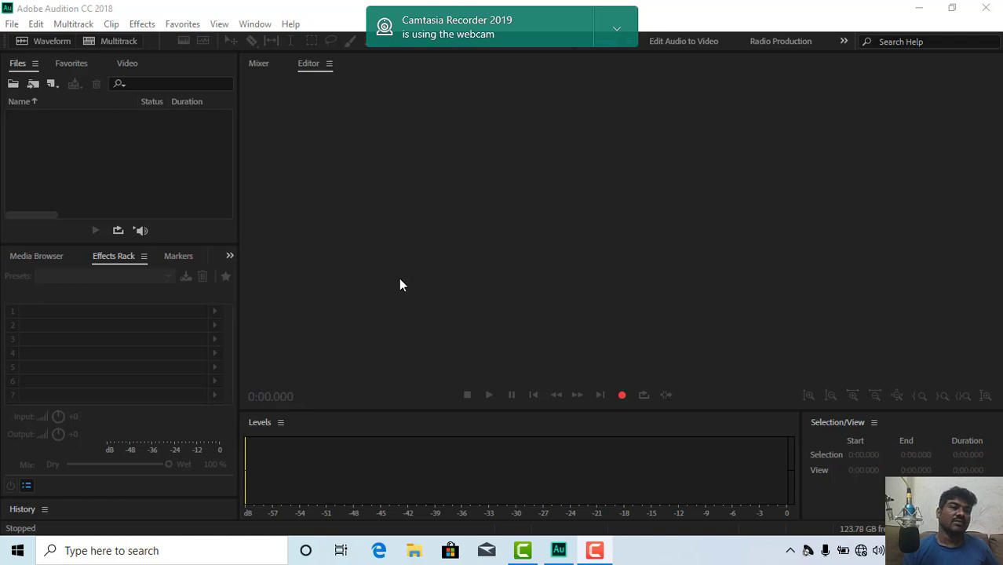
- Create a new audio file named "hallowen voice" at 48000 Hz, Stereo, 32 (float) bit depth
left_click(31, 41)
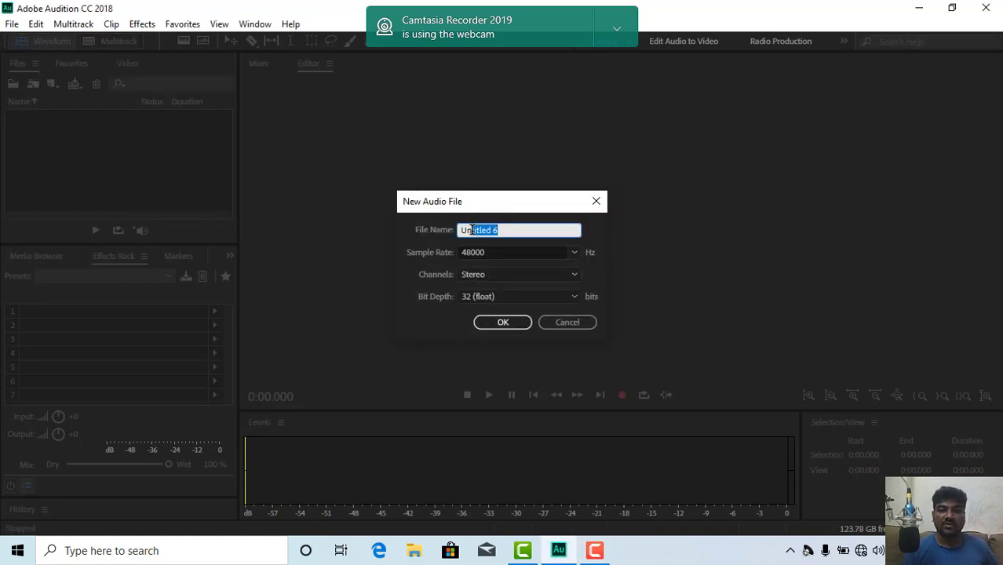
key("BackSpace")
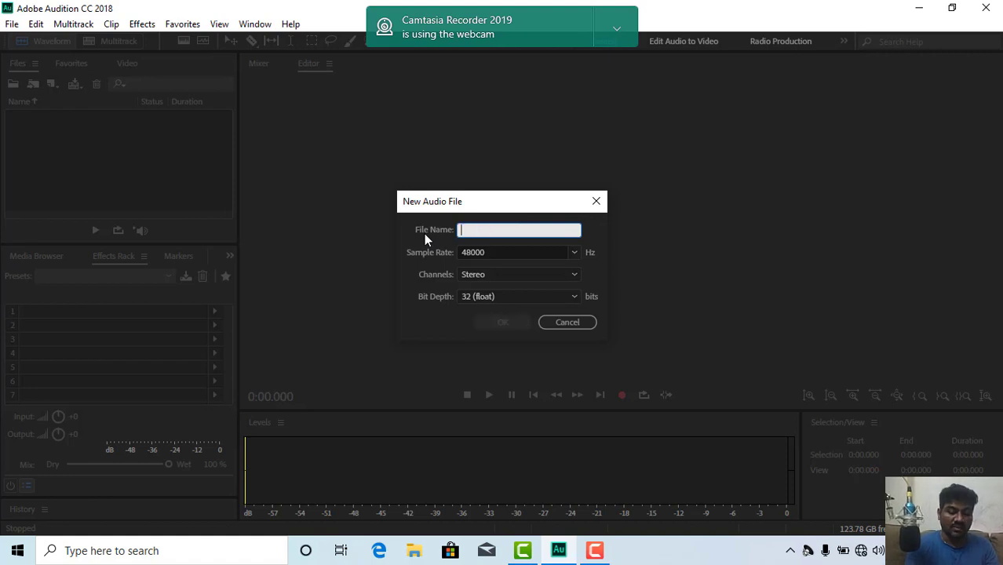
type("ha")
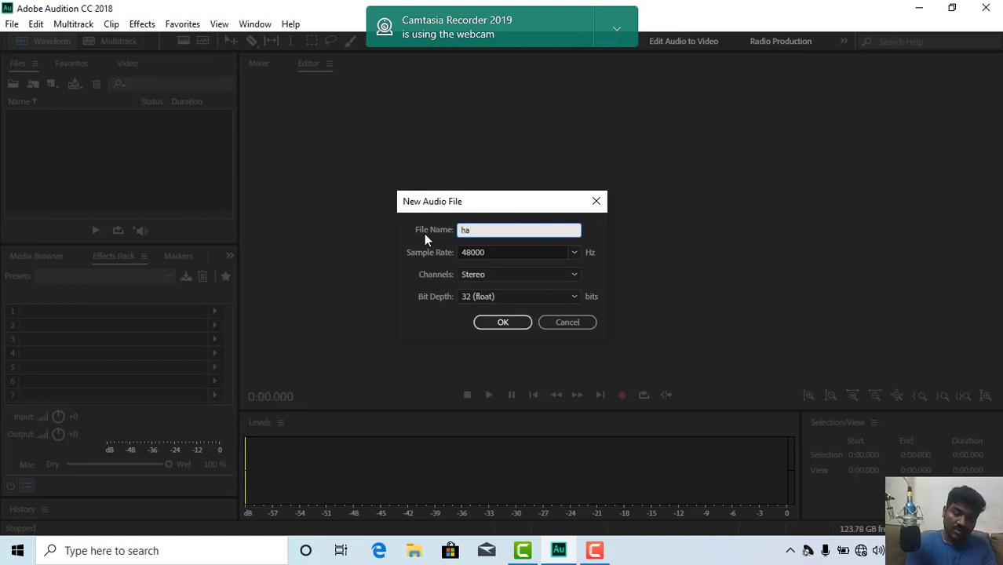
type("llo")
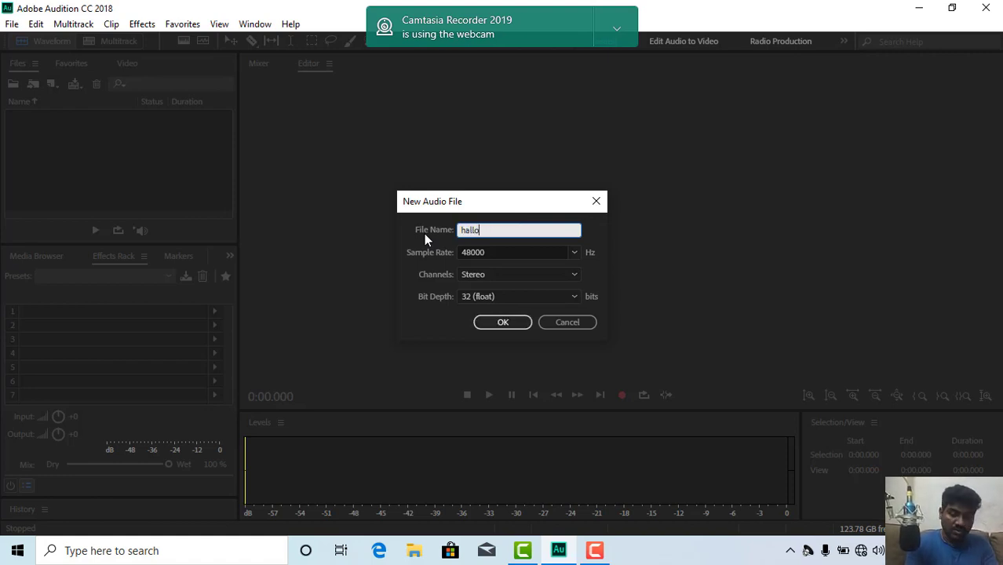
type("wen")
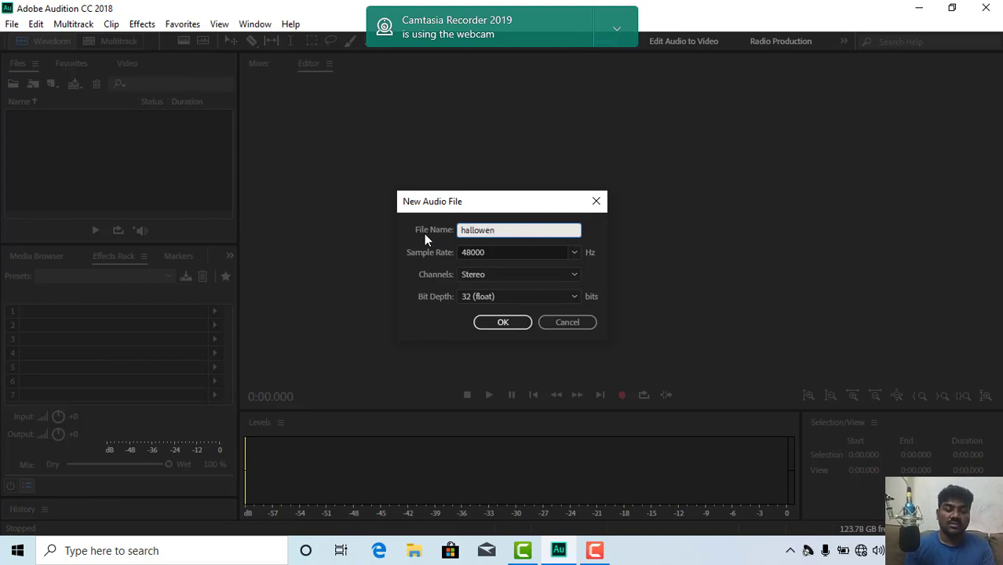
type(" voice")
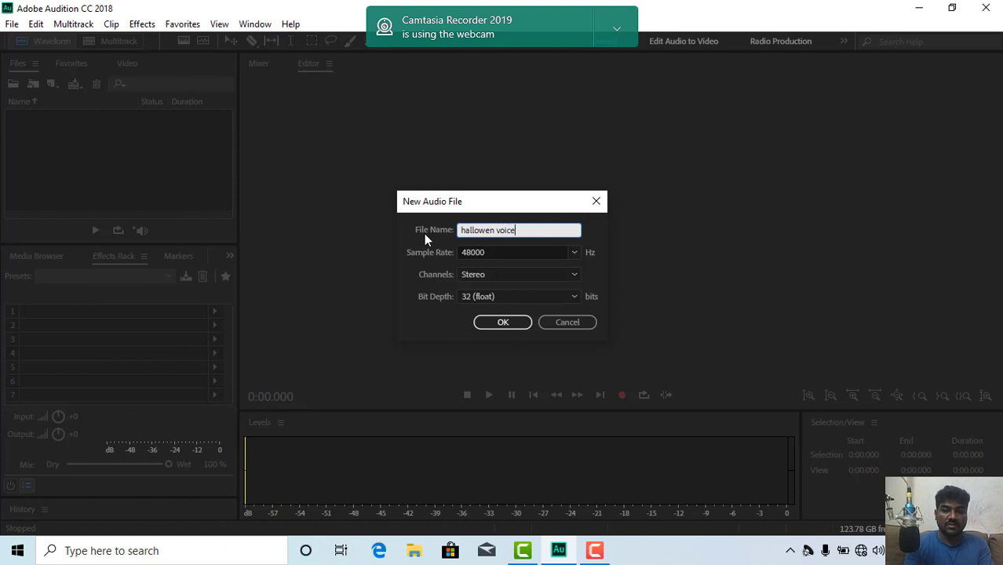
left_click(502, 323)
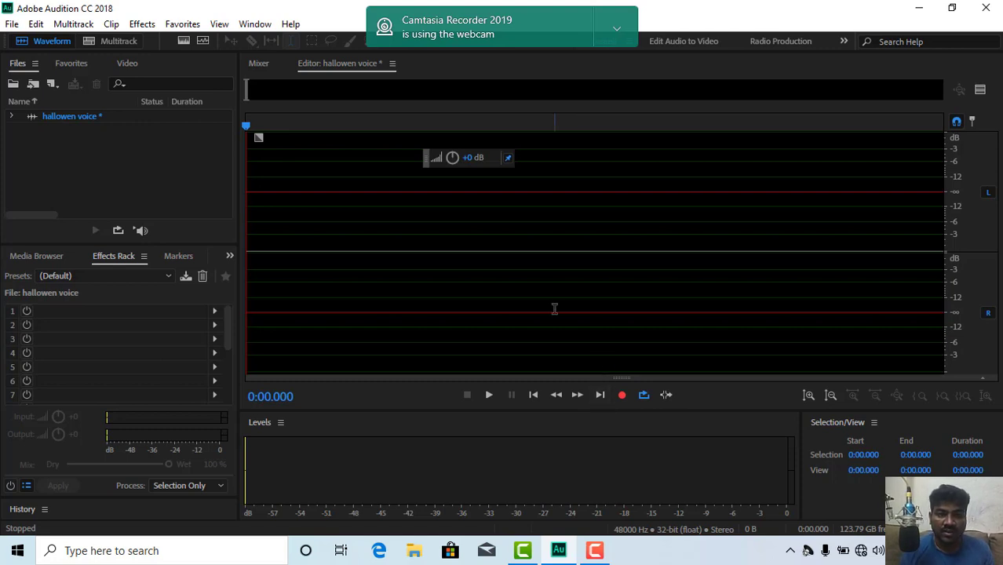
- Record a voice take about 14 seconds long and raise the volume of the whole recording
left_click(622, 396)
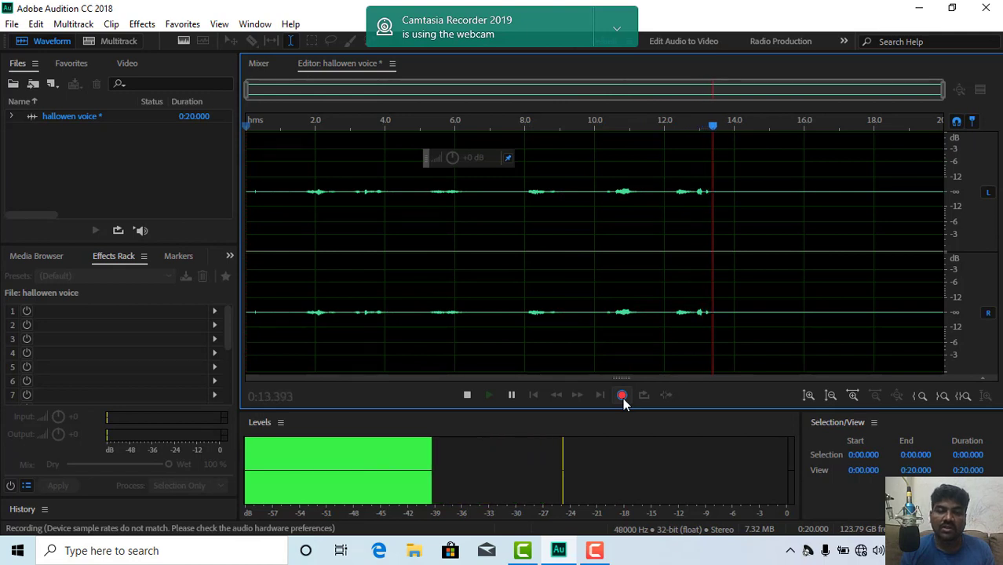
left_click(622, 397)
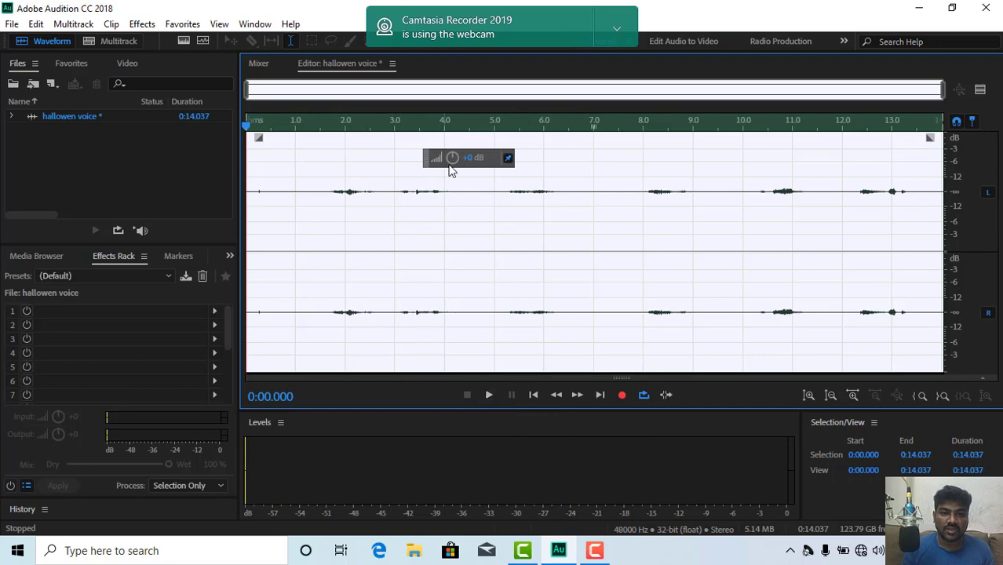
mouse_move(452, 160)
left_mouse_down()
mouse_move(481, 145)
mouse_move(450, 155)
left_mouse_up()
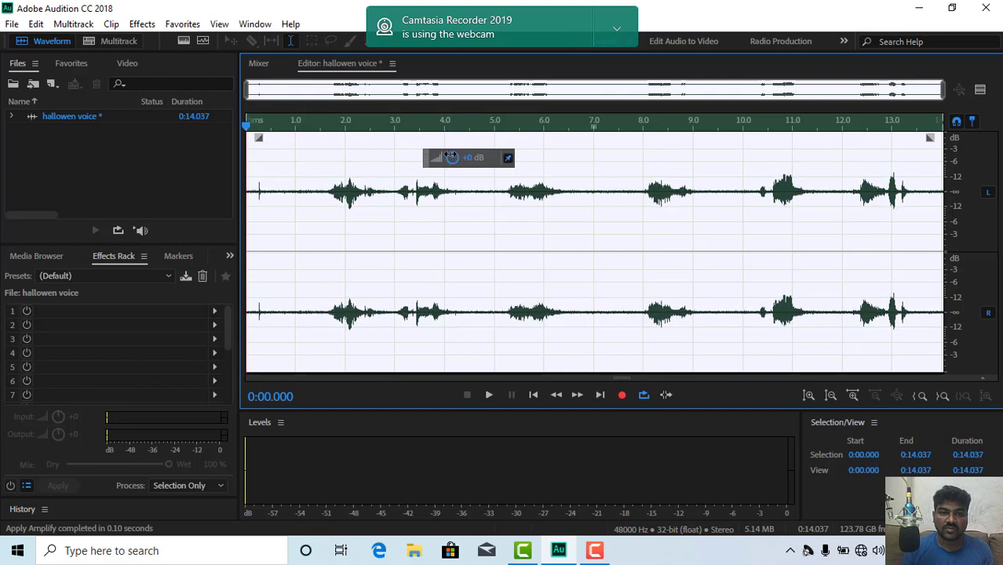
- Play back part of the amplified recording from about 1.2 seconds to check its loudness
left_click(304, 243)
key("space")
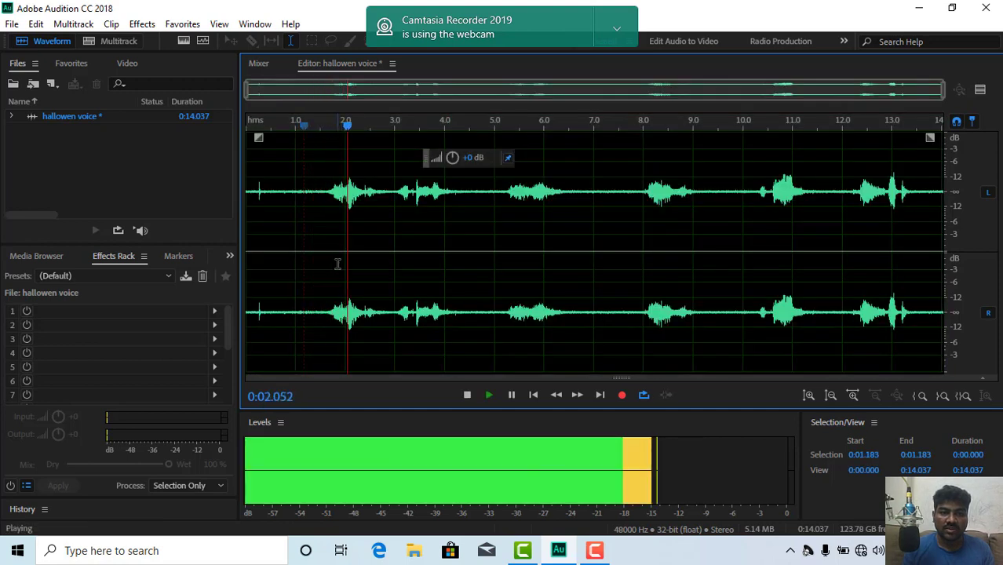
key("space")
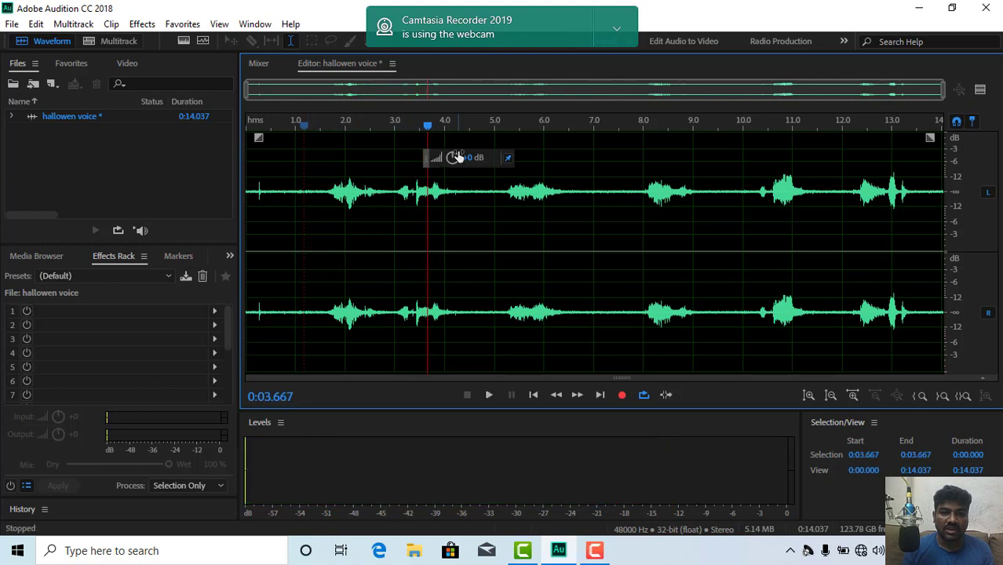
- Select the whole recording and add the Adaptive Noise Reduction effect to slot 1 of the effects rack
key("ctrl+a")
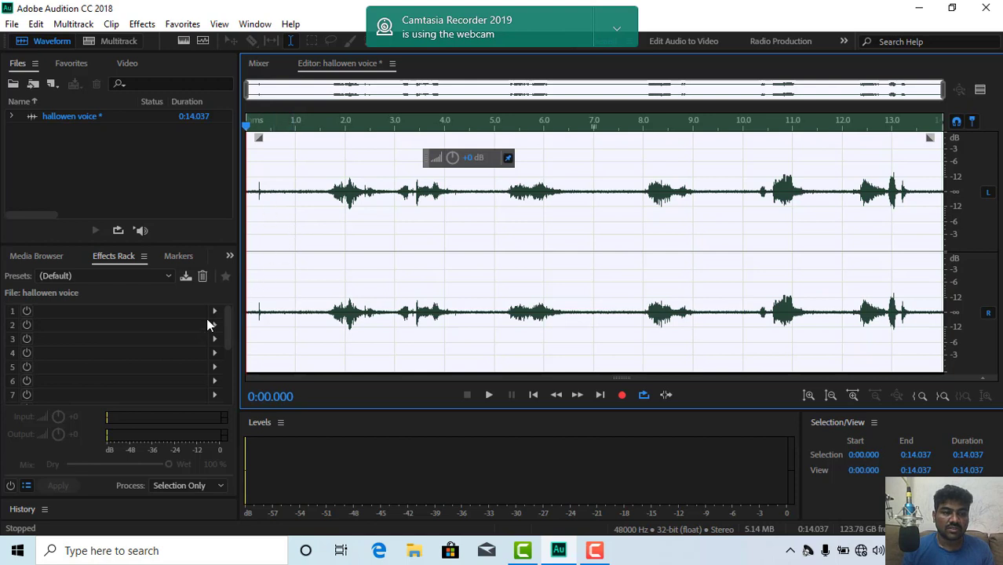
left_click(26, 311)
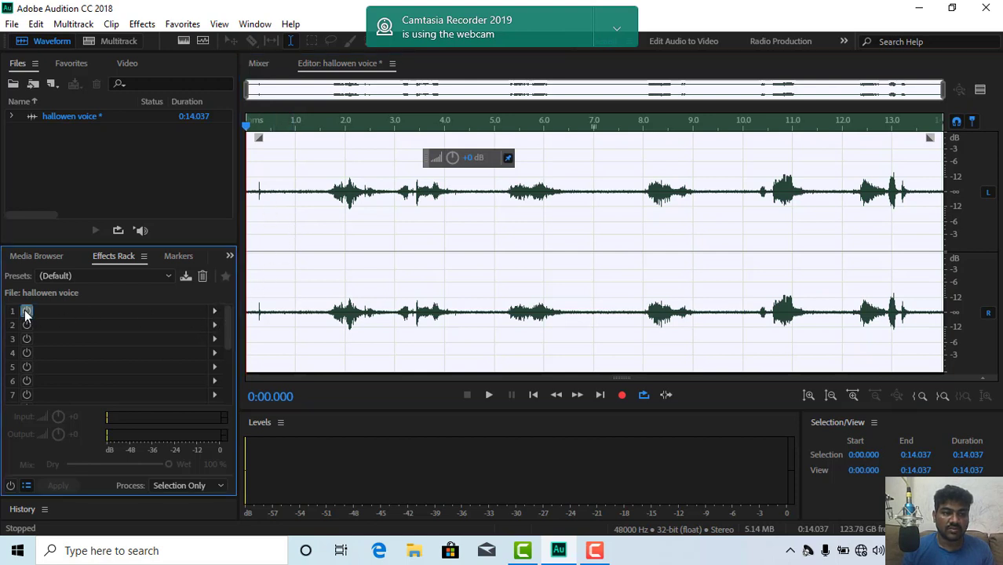
left_click(214, 310)
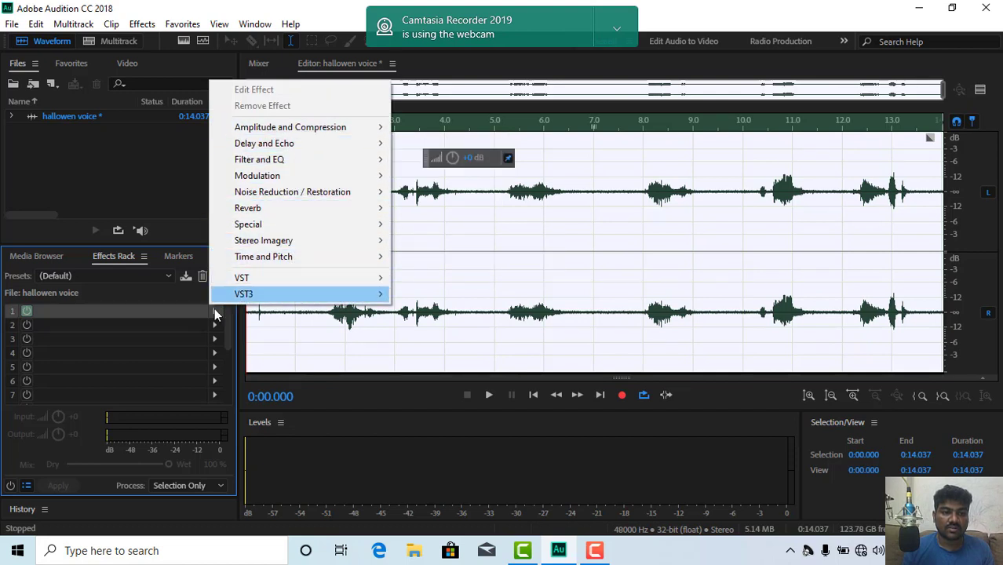
mouse_move(278, 192)
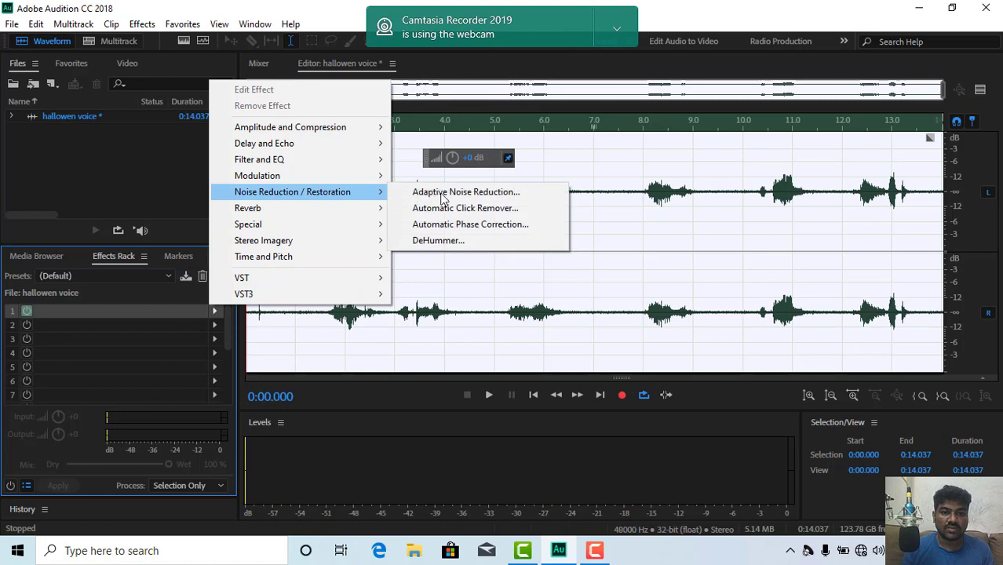
left_click(445, 194)
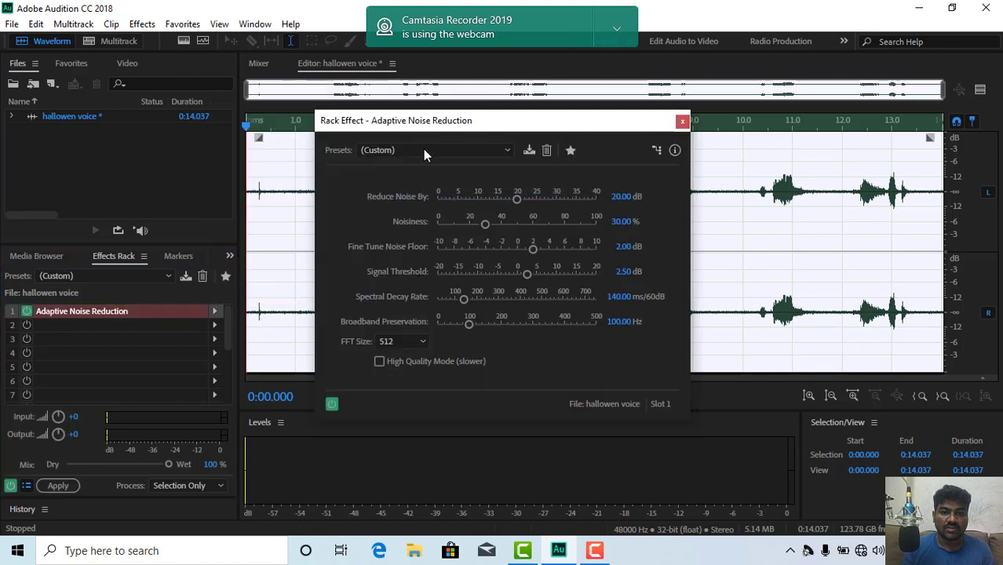
- Set the noise reduction's Noisiness to about 60% and enable High Quality Mode while previewing the recording
left_click_drag(421, 129, 489, 131)
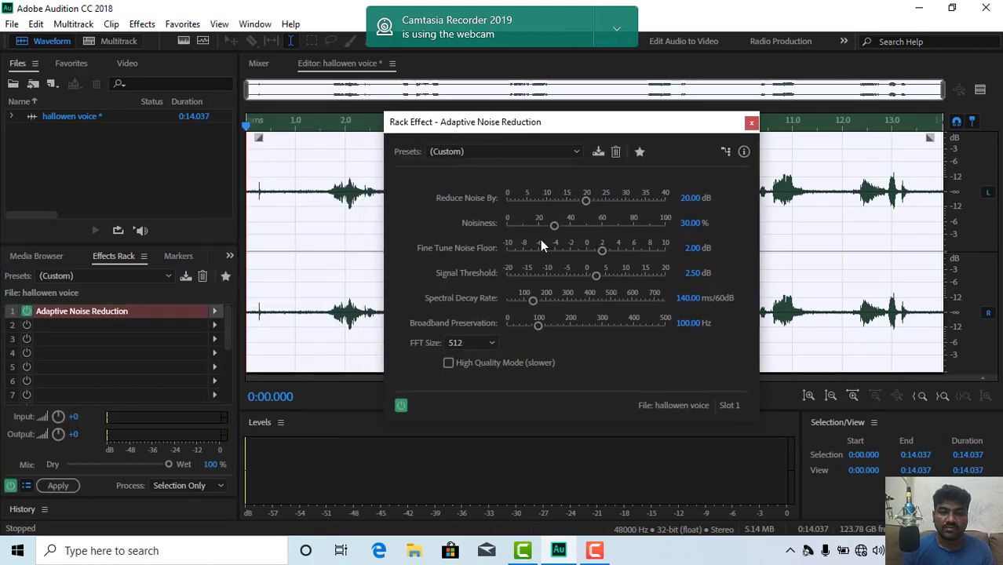
mouse_move(553, 226)
left_mouse_down()
mouse_move(531, 227)
mouse_move(566, 228)
left_mouse_up()
key("space")
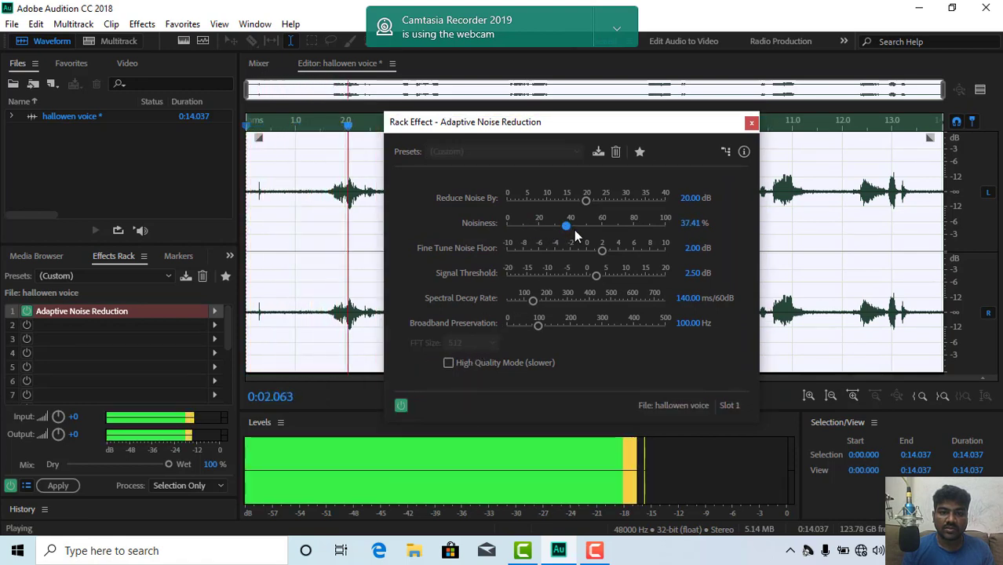
left_click_drag(567, 227, 601, 230)
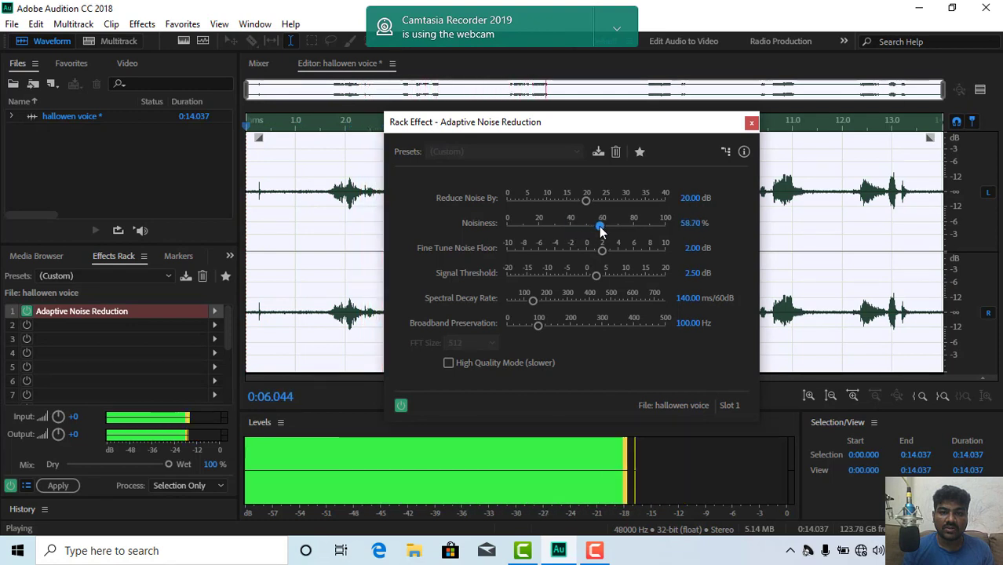
left_click_drag(601, 230, 603, 232)
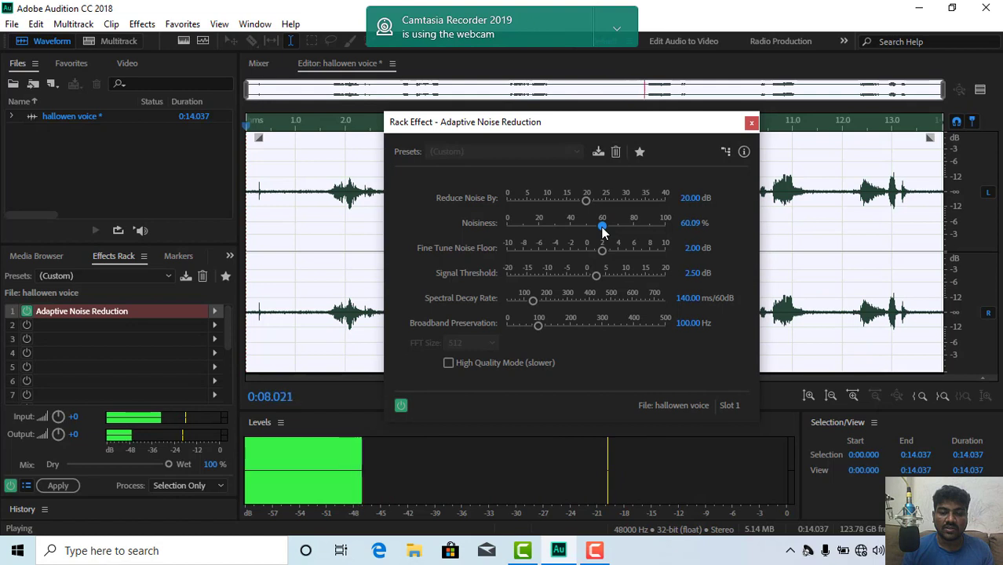
left_click(448, 364)
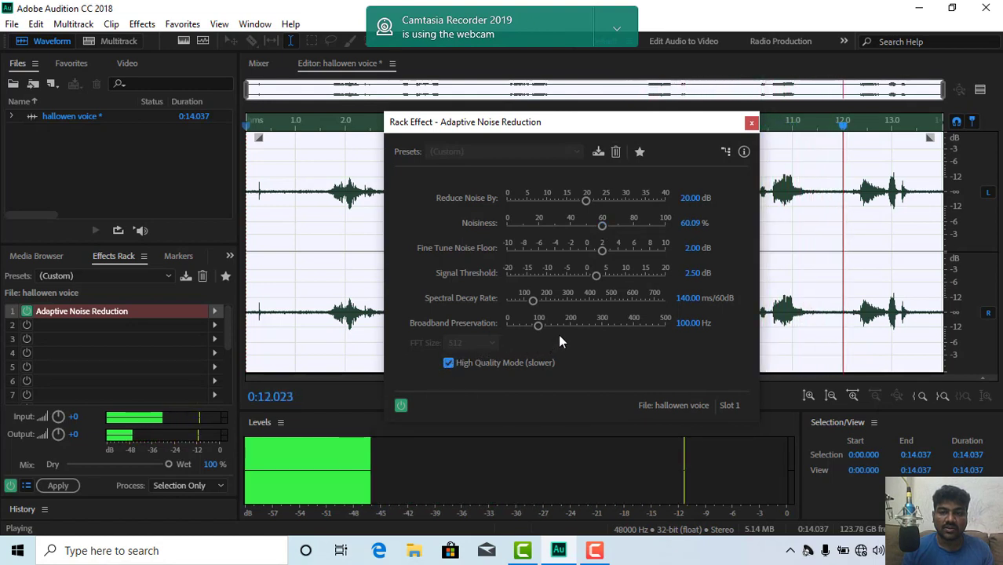
key("space")
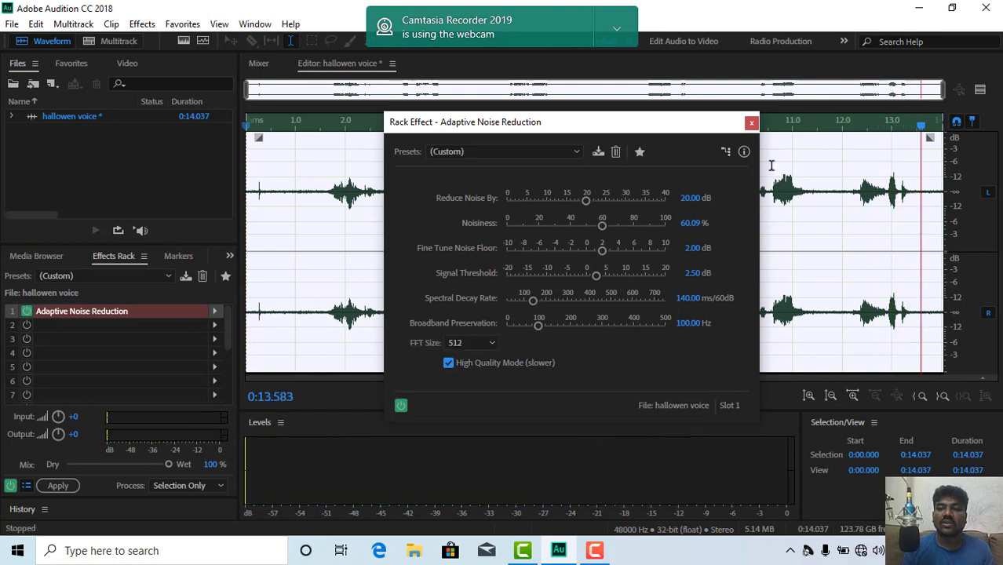
left_click(750, 126)
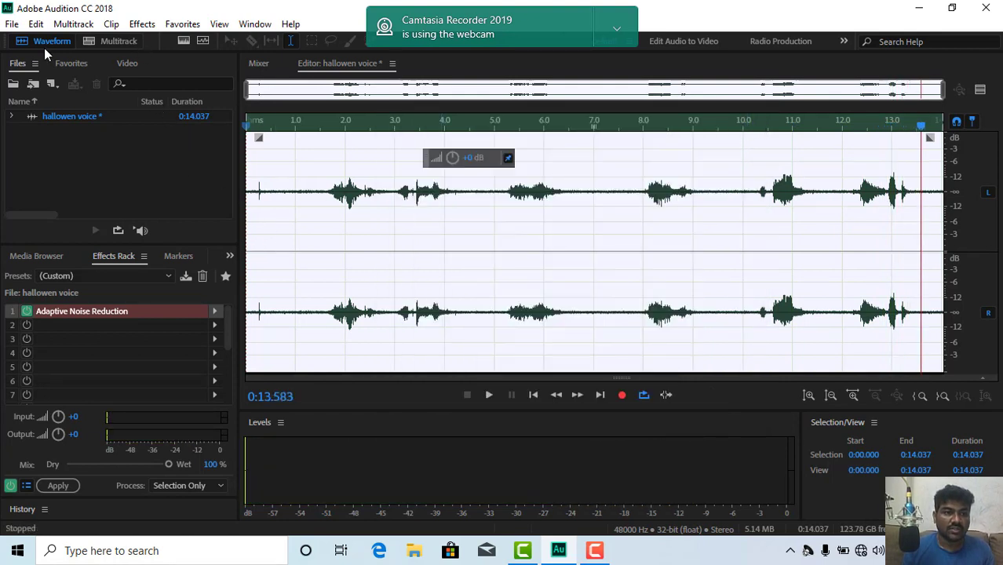
- Create a new multitrack session named "hallowen voice2" at 48000 Hz, 32 (float), with a Stereo master
left_click(100, 42)
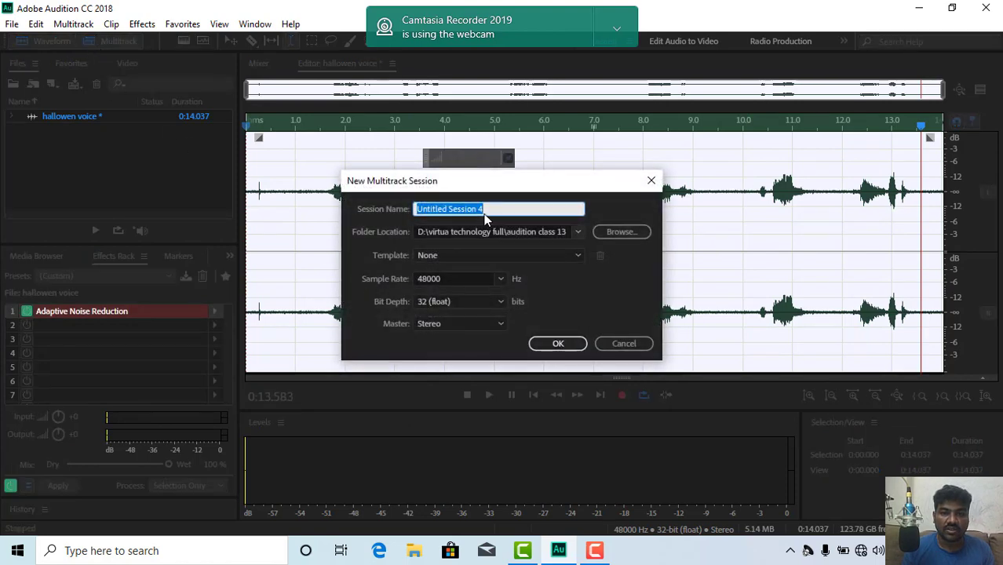
left_click(471, 209)
double_click(471, 208)
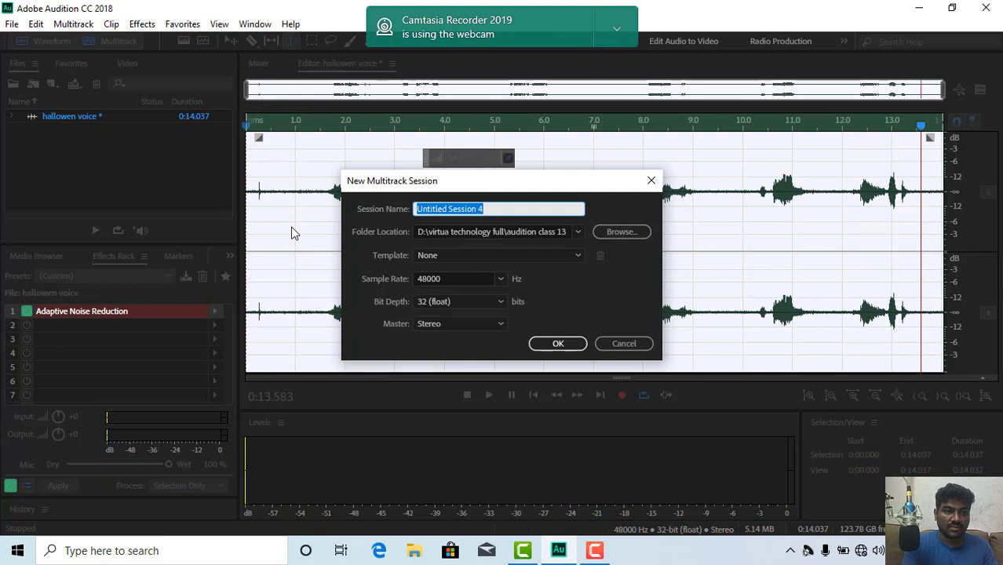
type("ha")
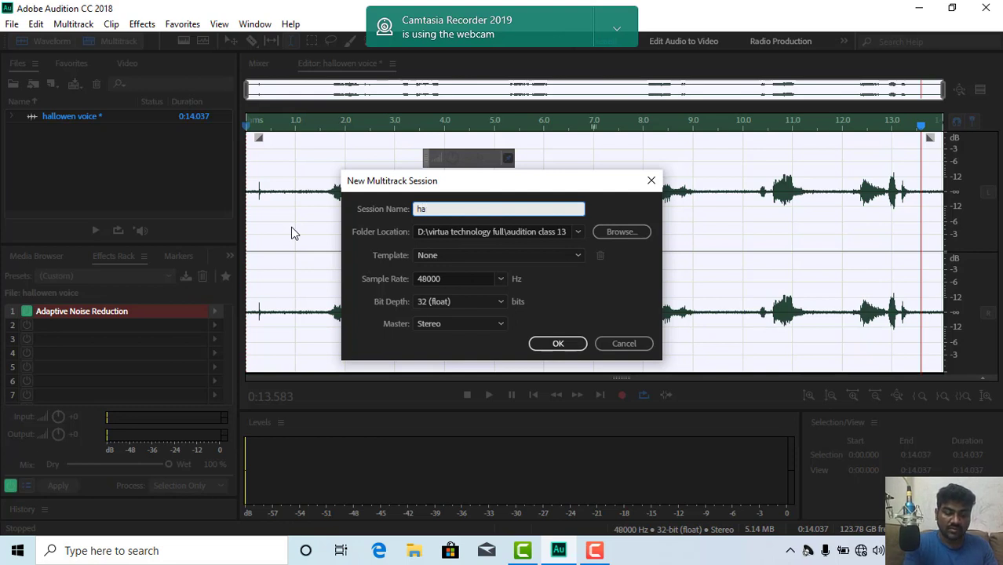
type("llowe")
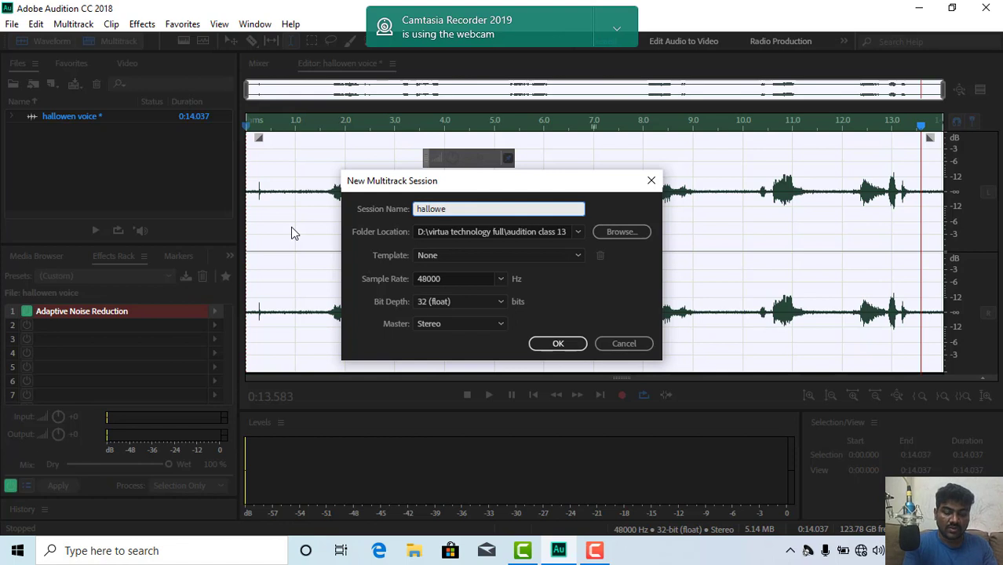
key("BackSpace")
key("BackSpace")
type("ven voice2")
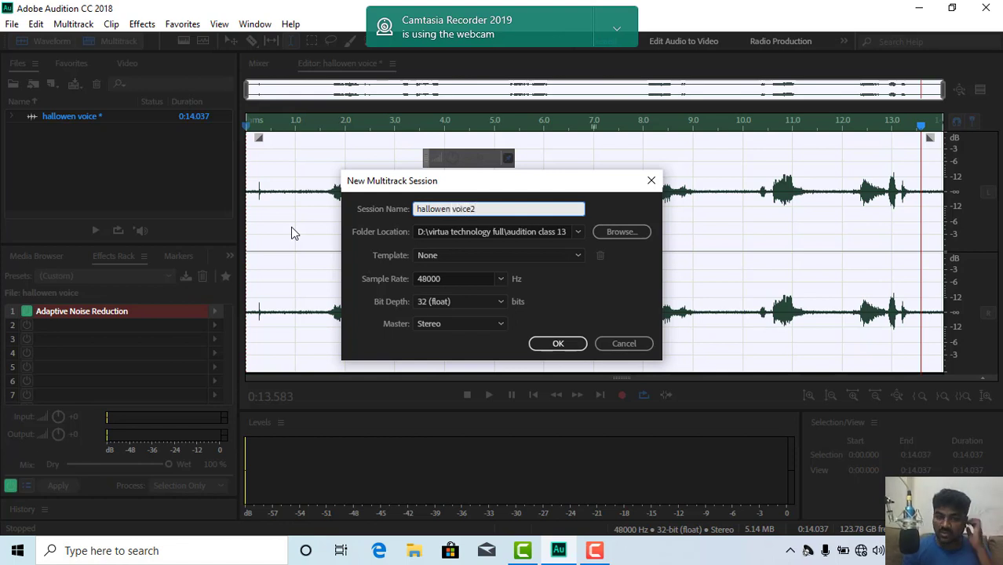
left_click(560, 344)
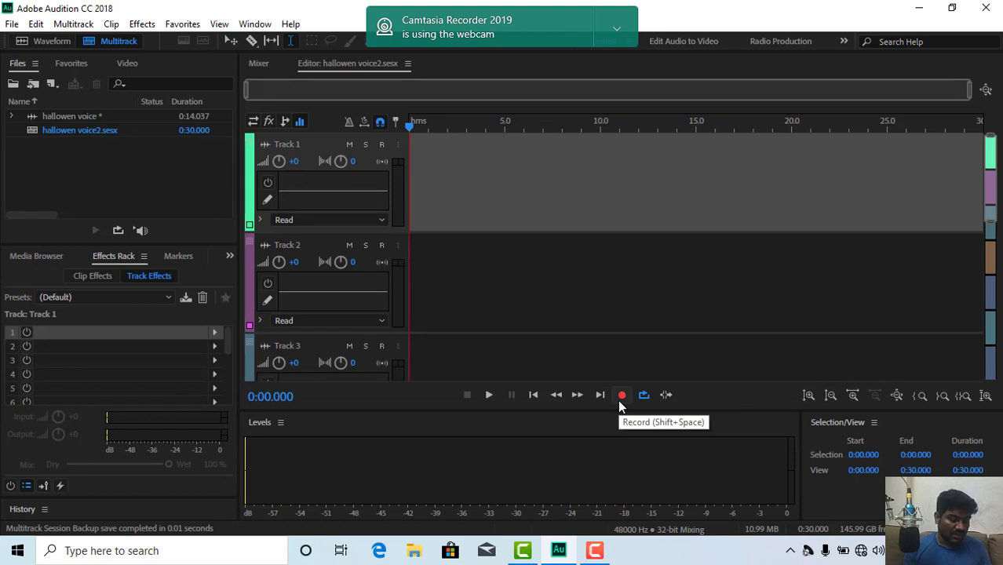
left_click(594, 552)
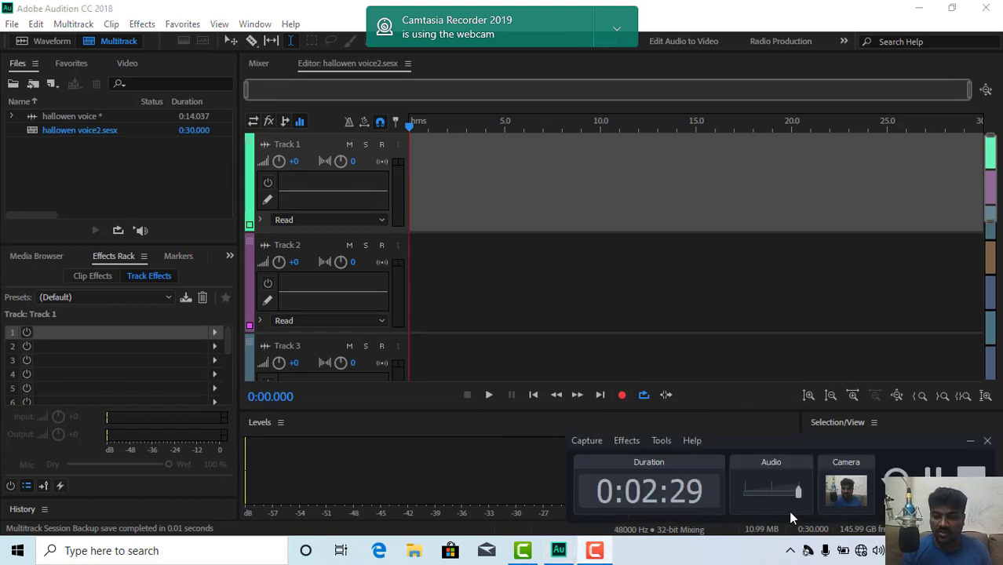
left_click(493, 466)
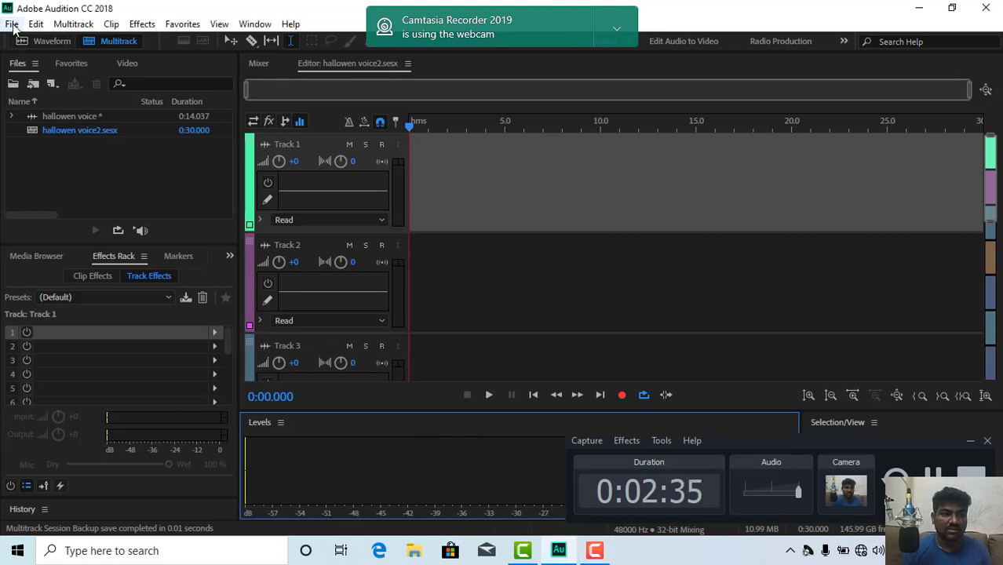
- Check the default input and output devices in the Audio Hardware preferences without changing them
left_click(40, 26)
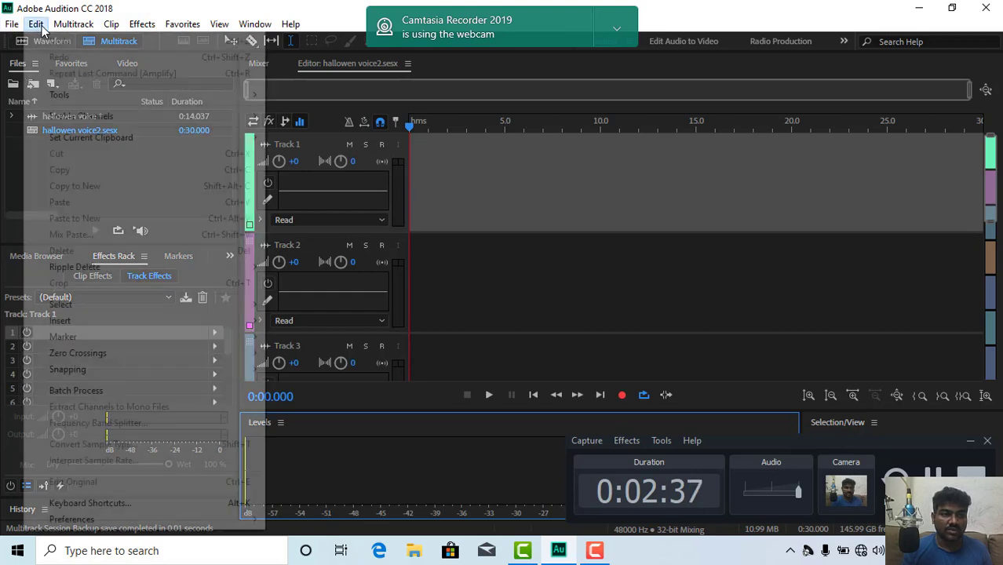
mouse_move(129, 518)
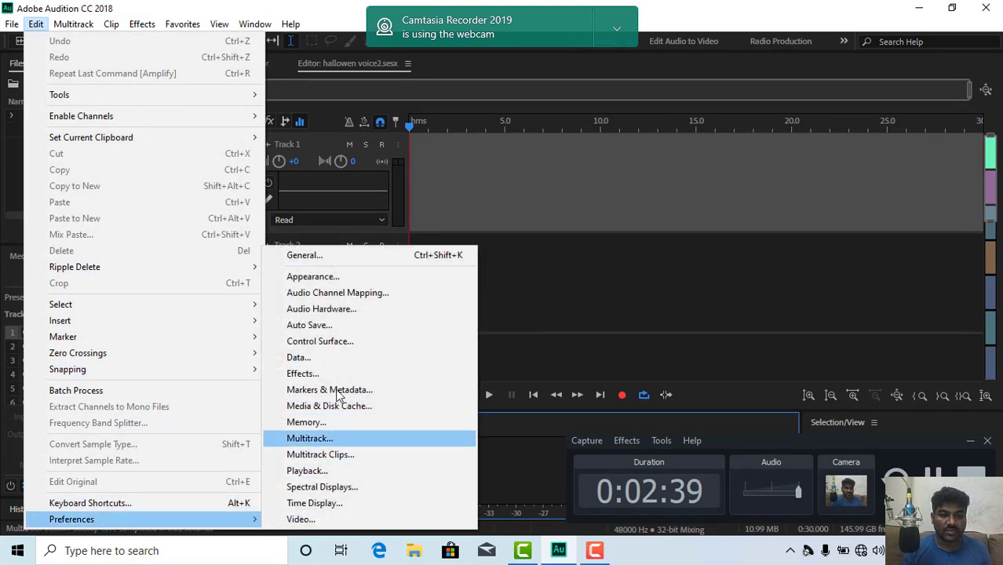
left_click(342, 310)
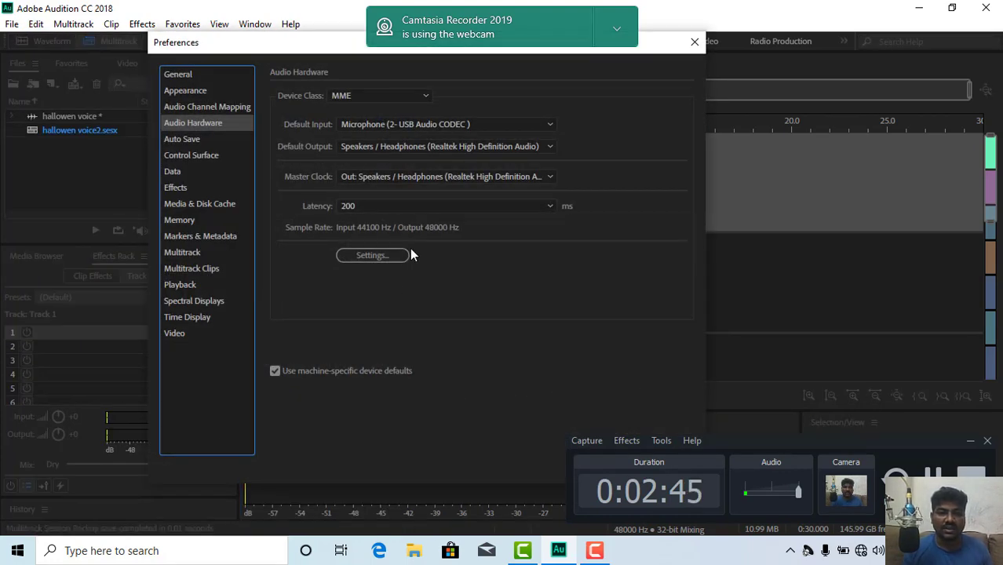
left_click(694, 42)
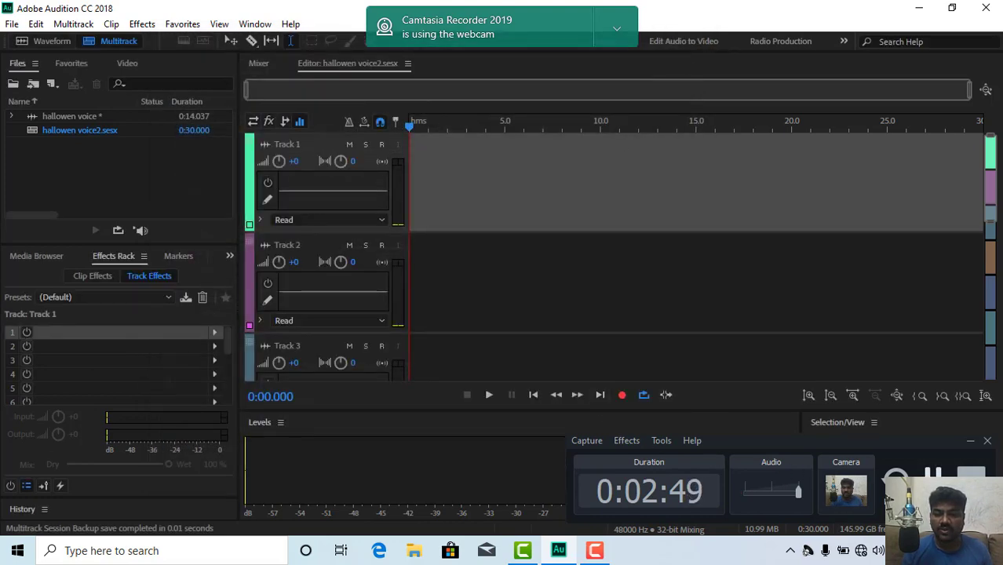
- Arm Track 1 for recording and record about 17.6 seconds of voice from the start of the session
left_click(540, 322)
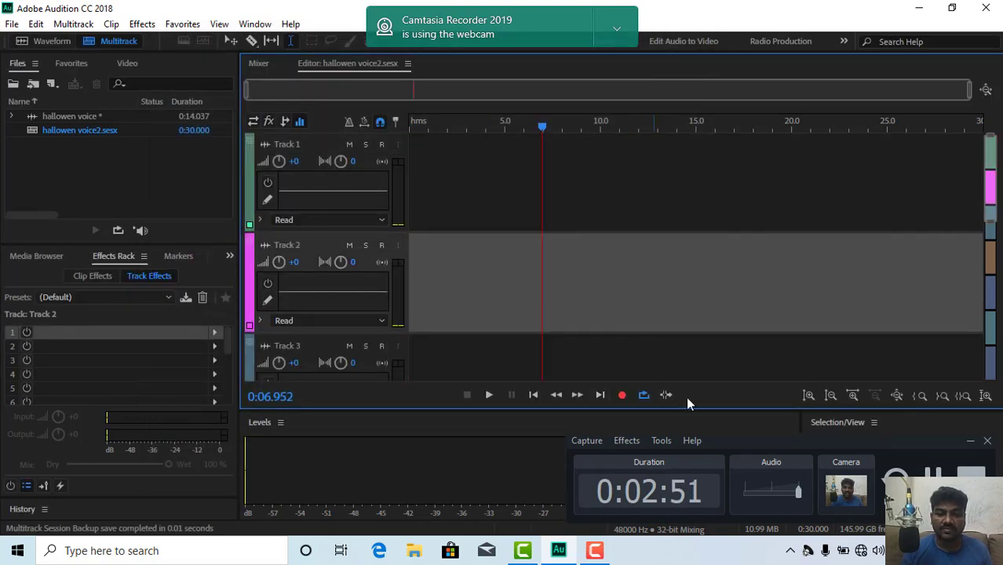
left_click(969, 441)
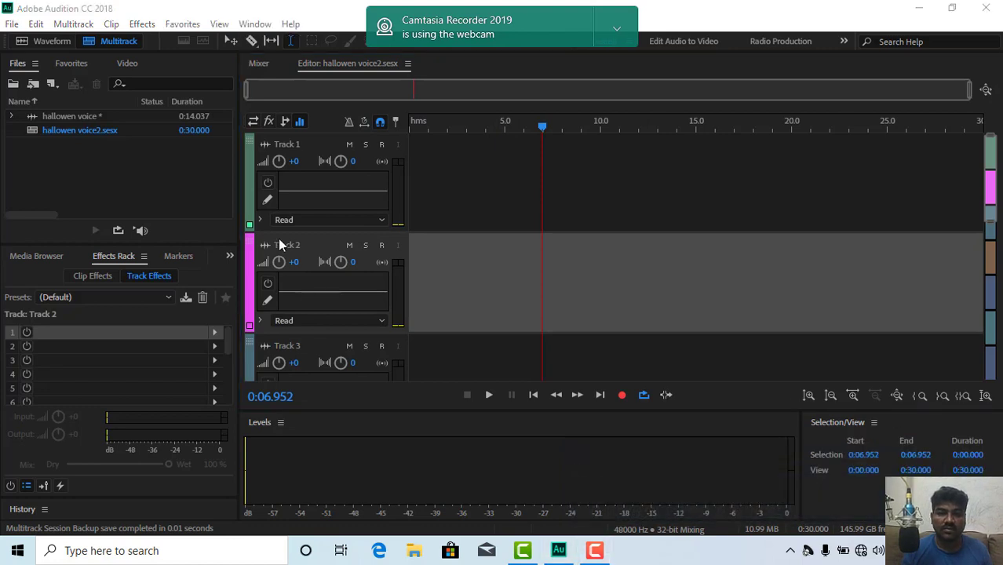
left_click(316, 142)
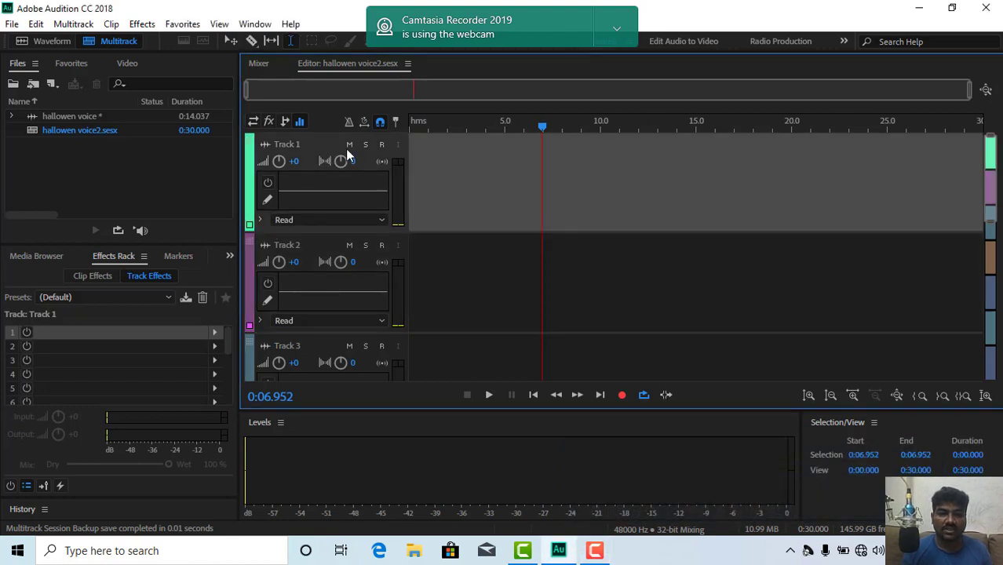
left_click(382, 145)
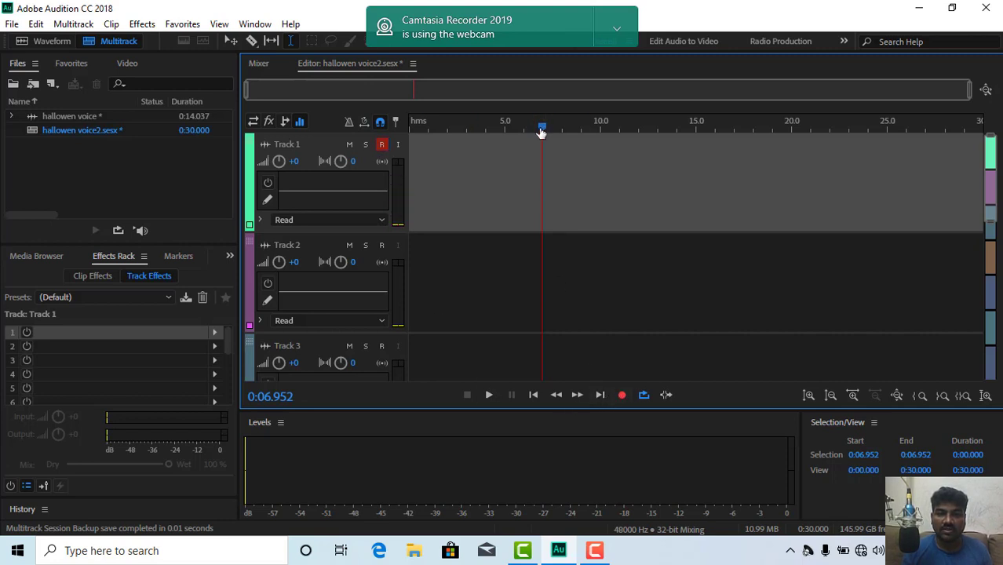
left_click_drag(540, 128, 381, 134)
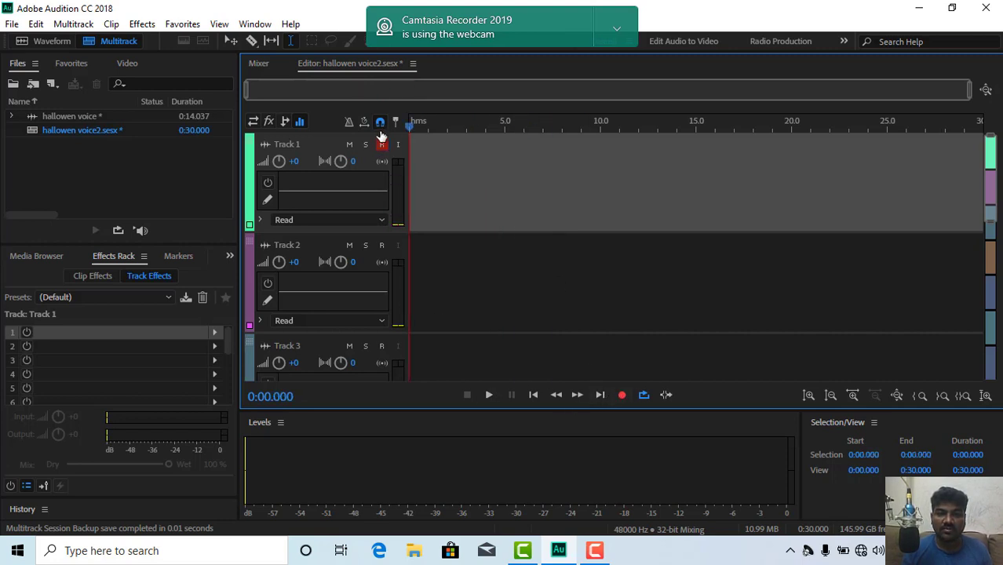
left_click(622, 395)
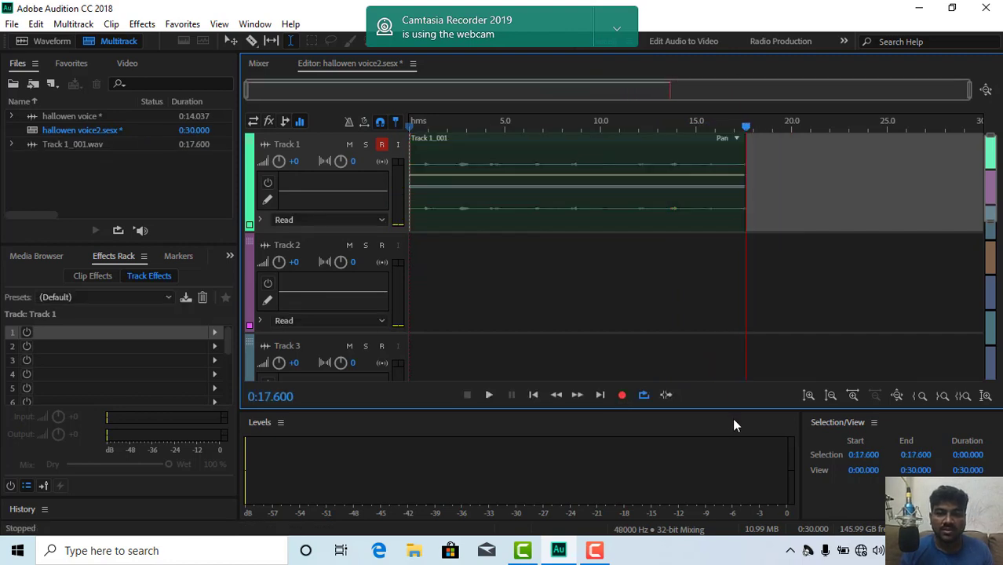
- Play back the voice clip recorded on Track 1 from about 0.6 seconds
left_click(421, 152)
key("space")
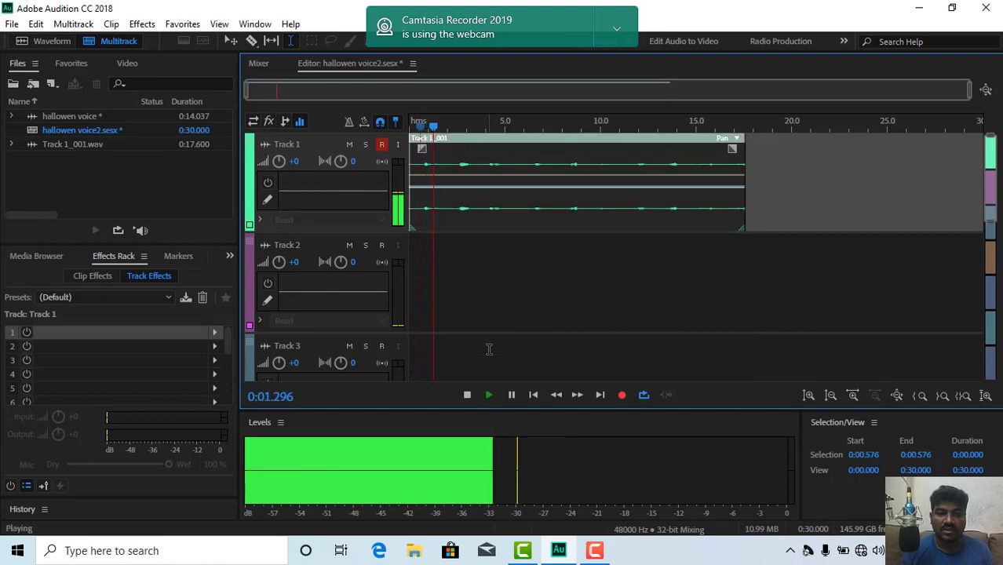
left_click(488, 394)
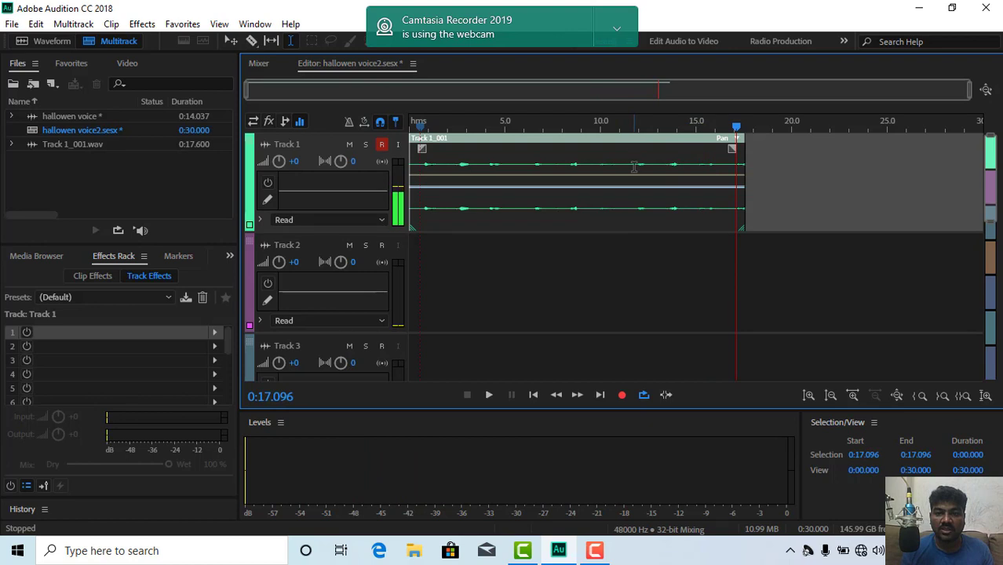
- Disarm Track 1 and split its clip with the Razor tool at about 11.75 seconds
left_click_drag(634, 167, 728, 162)
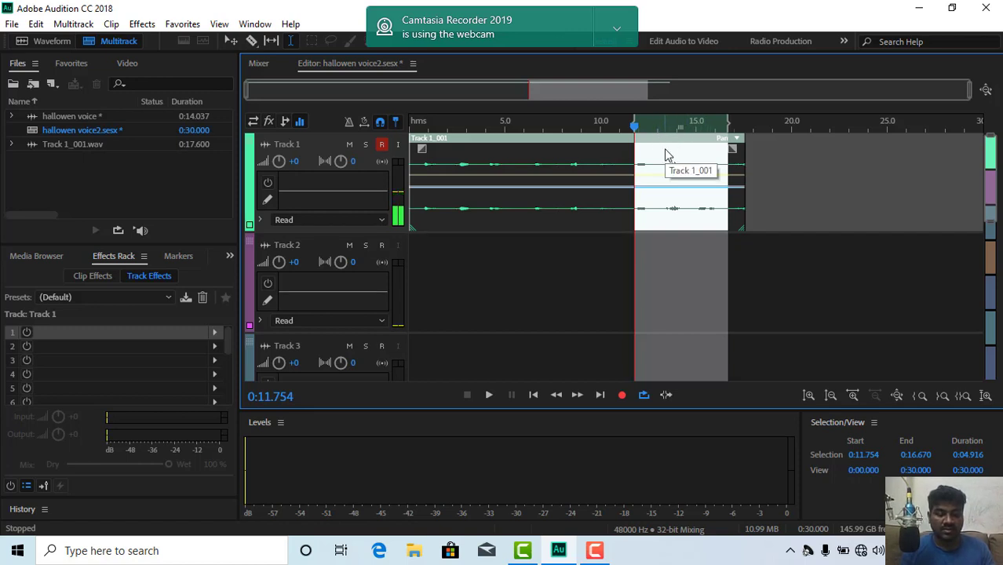
left_click(250, 42)
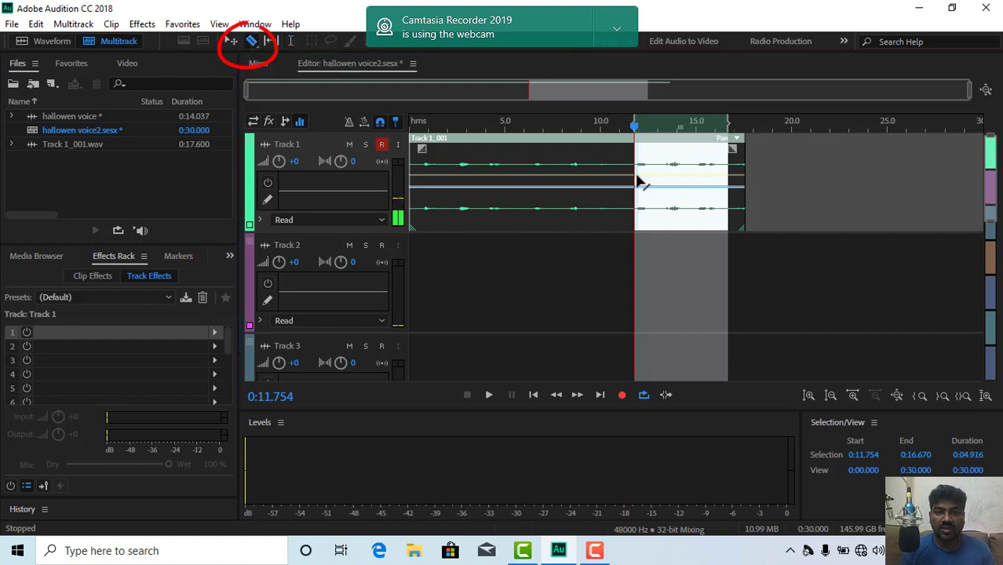
left_click(381, 146)
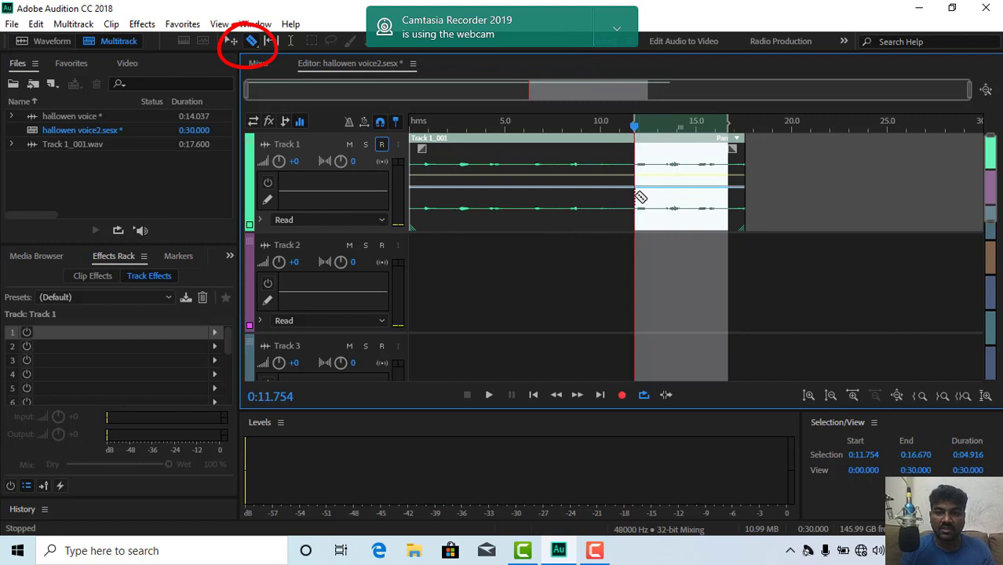
left_click(639, 196)
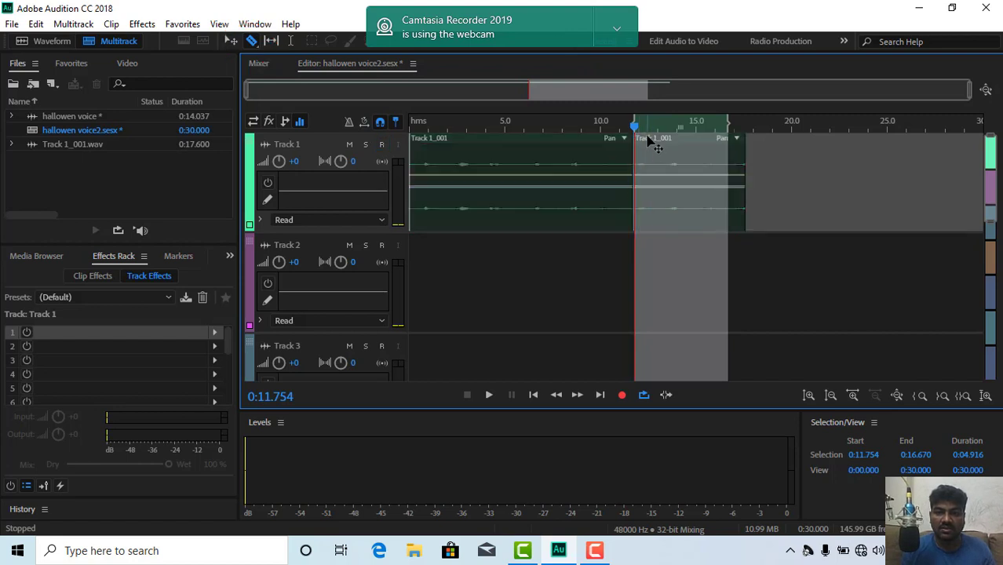
- Open the second clip in the waveform editor, play several parts of the recording, and return to the multitrack session
double_click(648, 139)
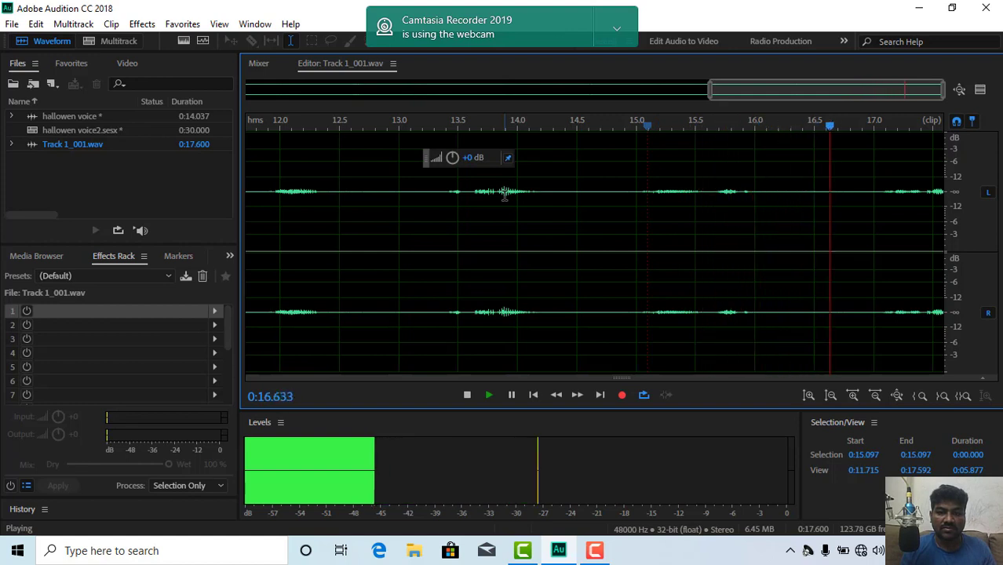
key("space")
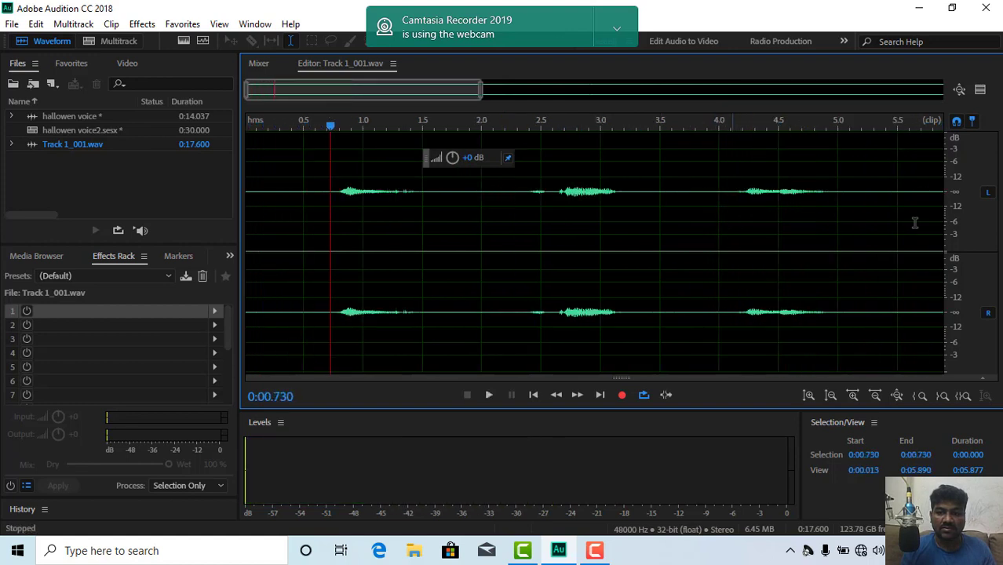
key("space")
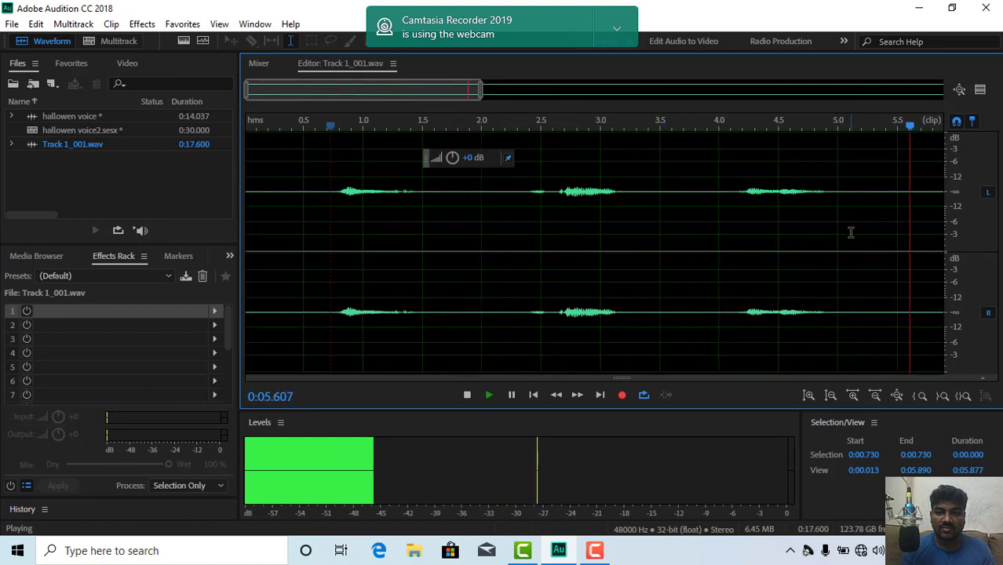
key("space")
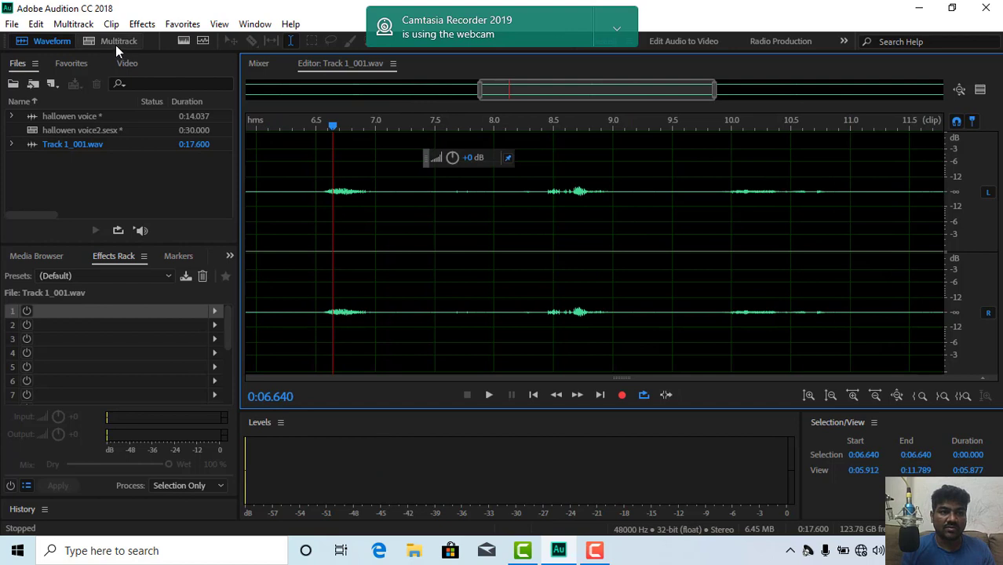
left_click(116, 45)
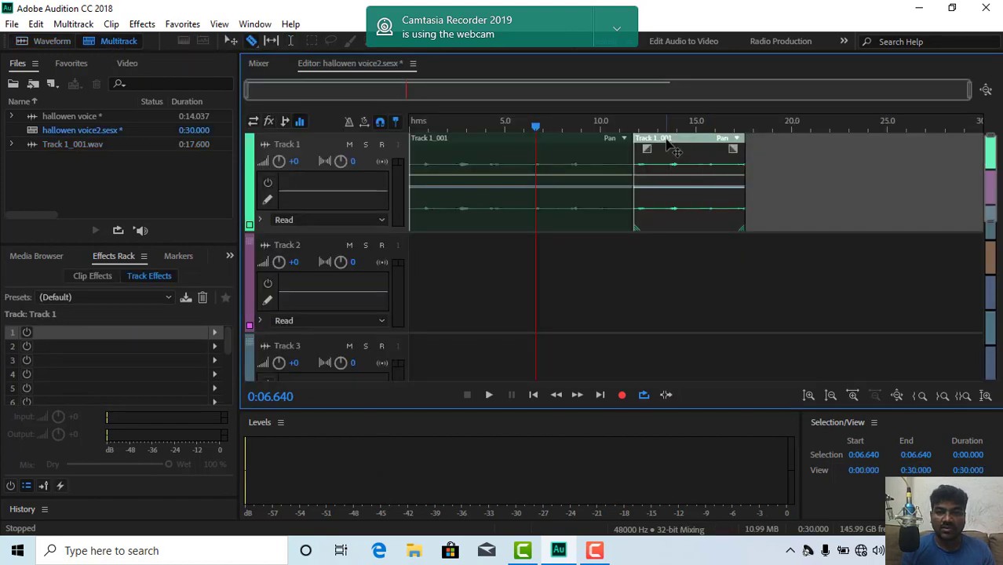
- Delete the first clip and place the second at the start of Track 1, its end trimmed to about 5.3 seconds
left_click_drag(714, 172, 489, 273)
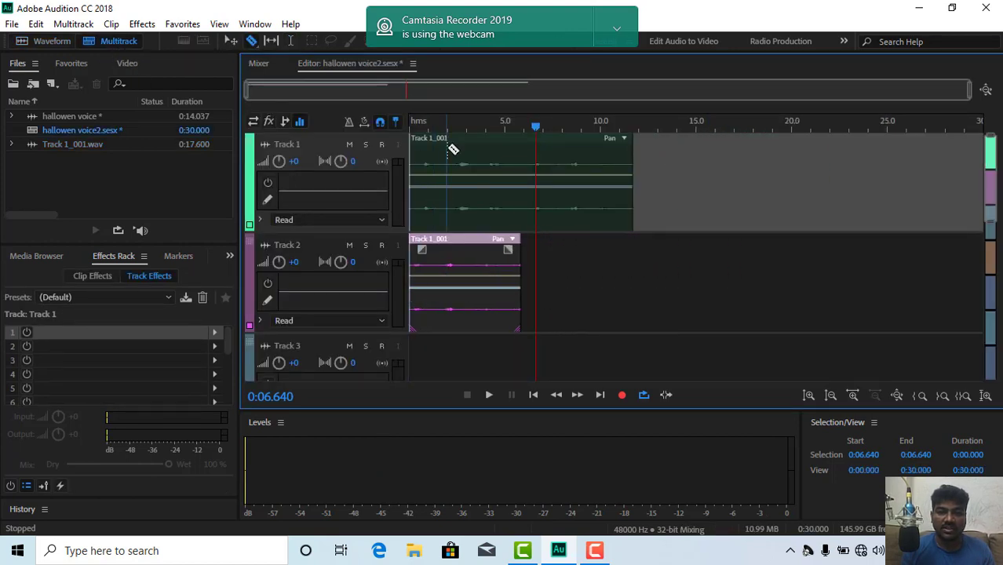
key("Delete")
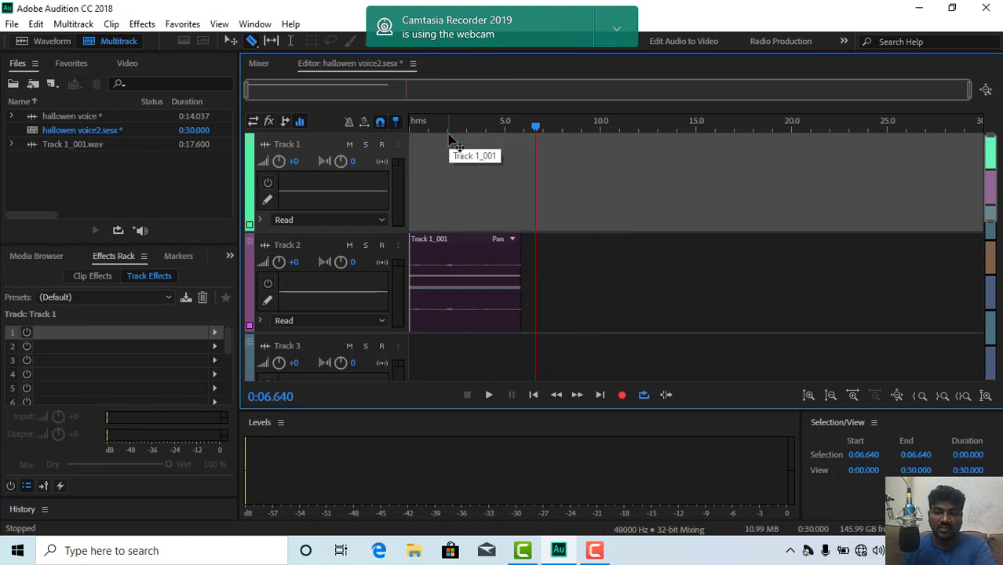
left_click_drag(454, 210, 515, 191)
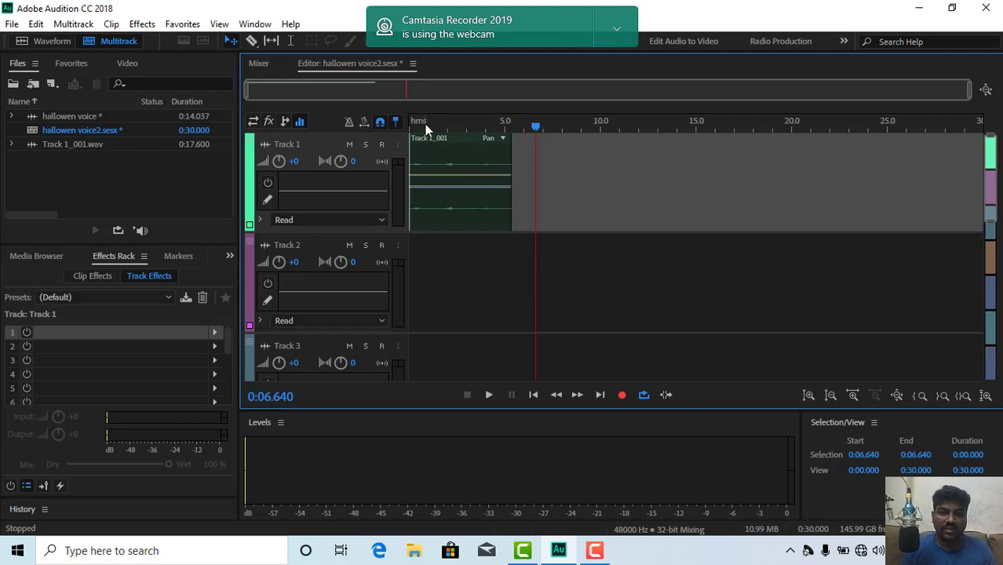
- Play back the trimmed Track 1 clip from the start of the session
left_click_drag(425, 124, 409, 123)
key("space")
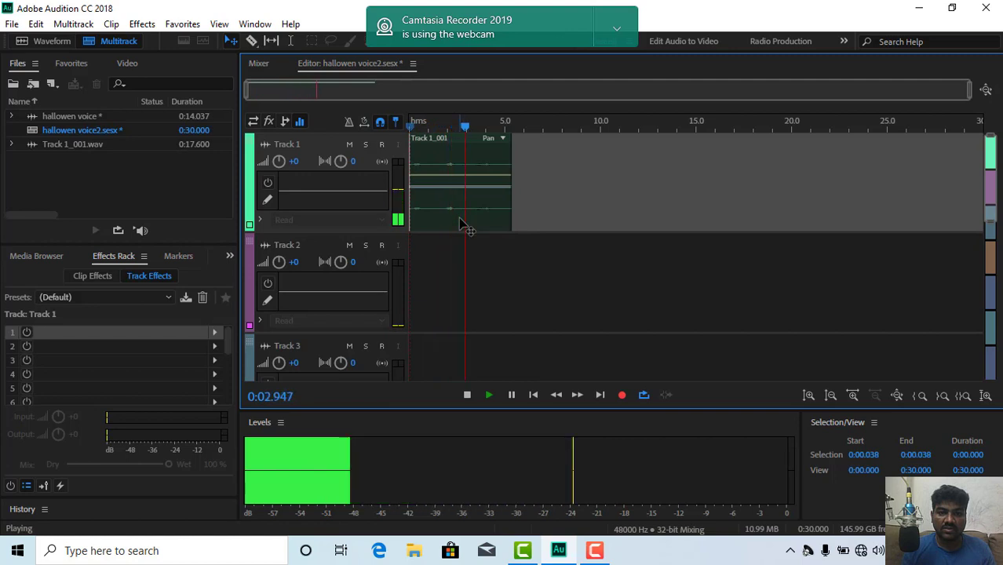
key("space")
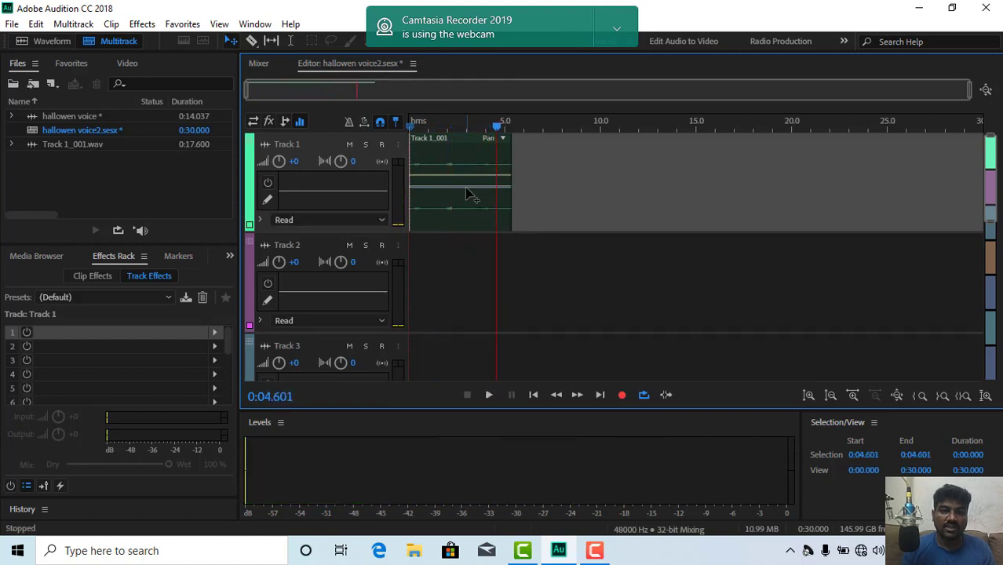
- Add the Adaptive Noise Reduction effect to slot 1 of Track 1's effects rack and close its settings
left_click(444, 140)
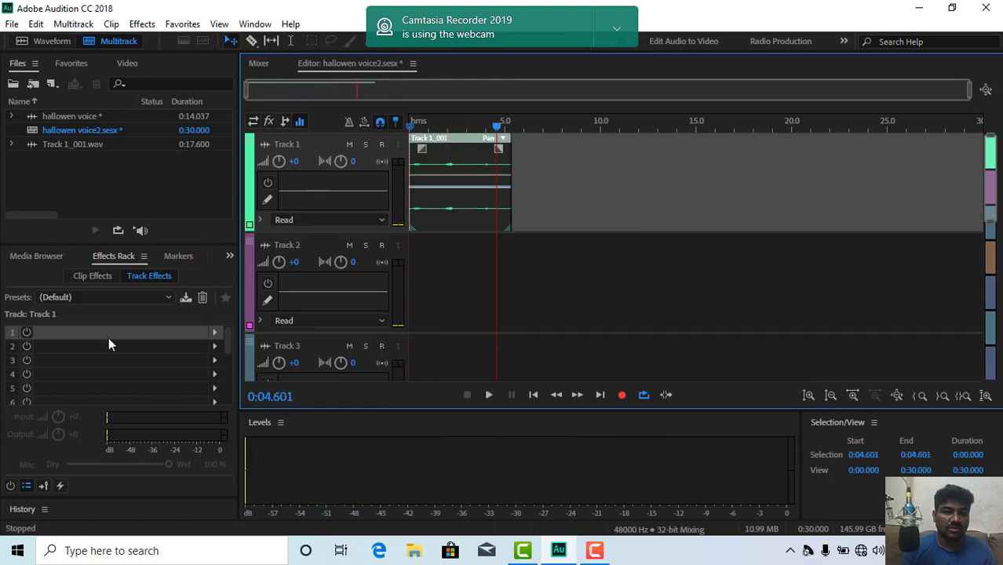
left_click(29, 331)
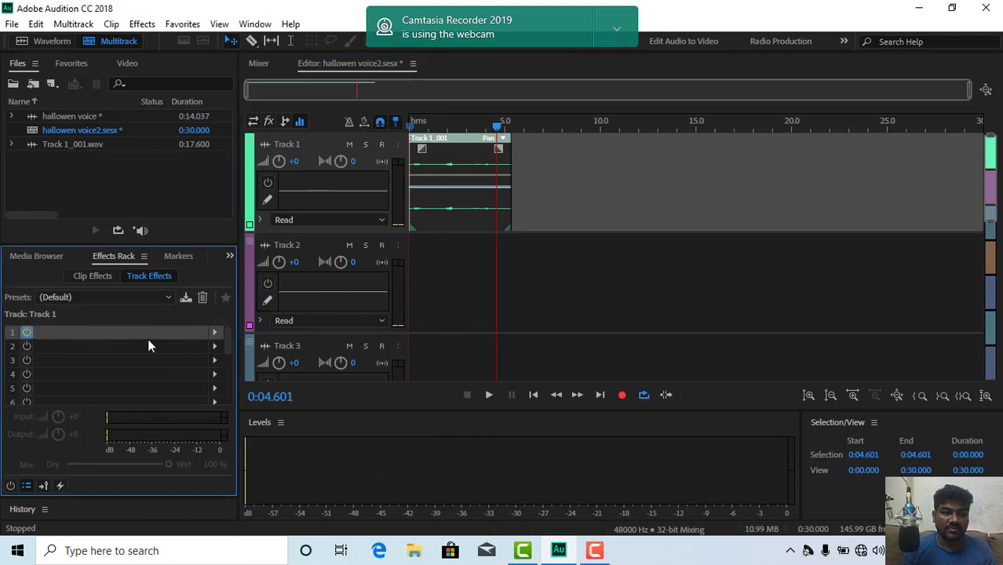
left_click(215, 331)
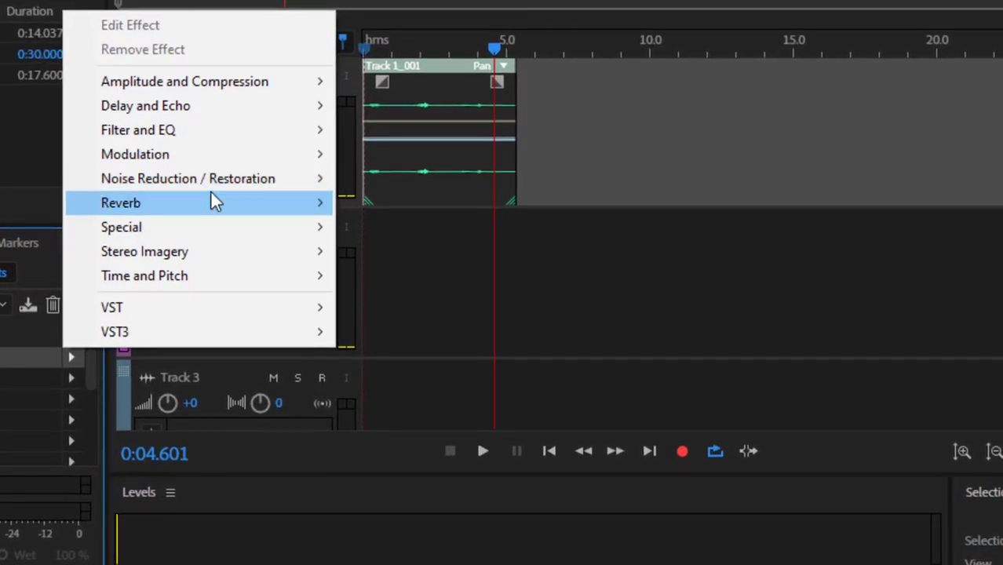
mouse_move(228, 179)
left_click(404, 208)
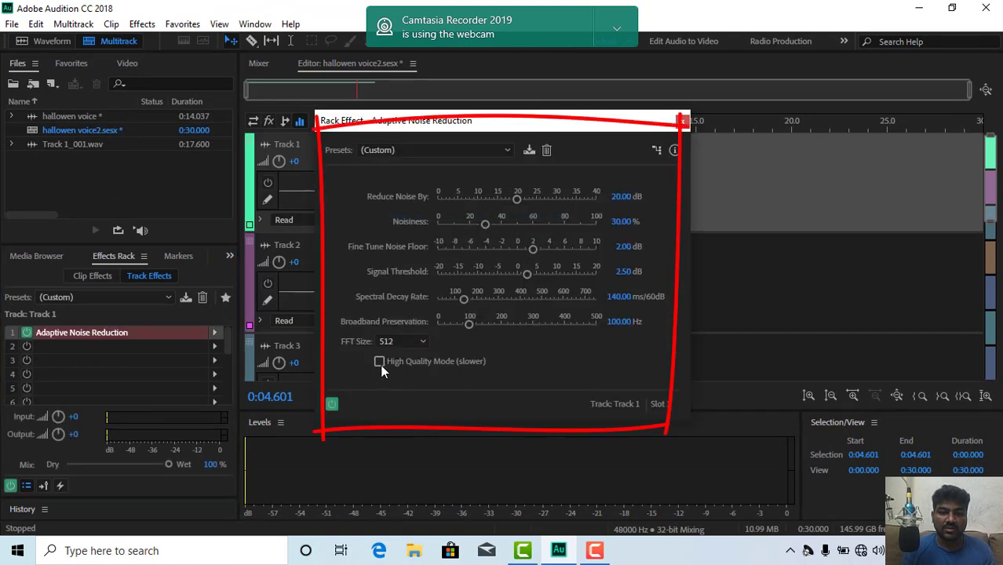
left_click(684, 121)
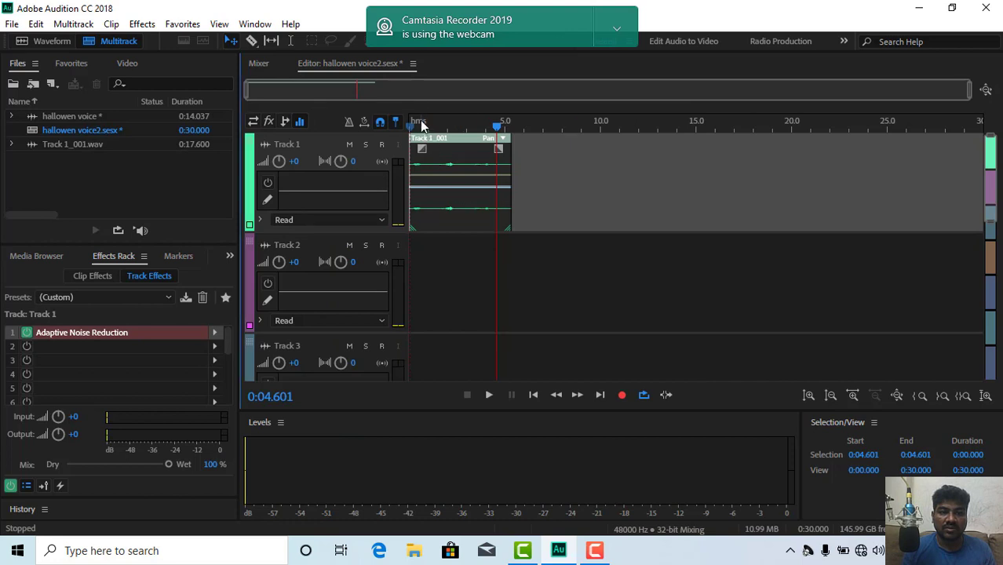
- Play back the noise-reduced clip, trim its end to about 4.9 seconds, and return the playhead to the start
left_click(422, 146)
key("space")
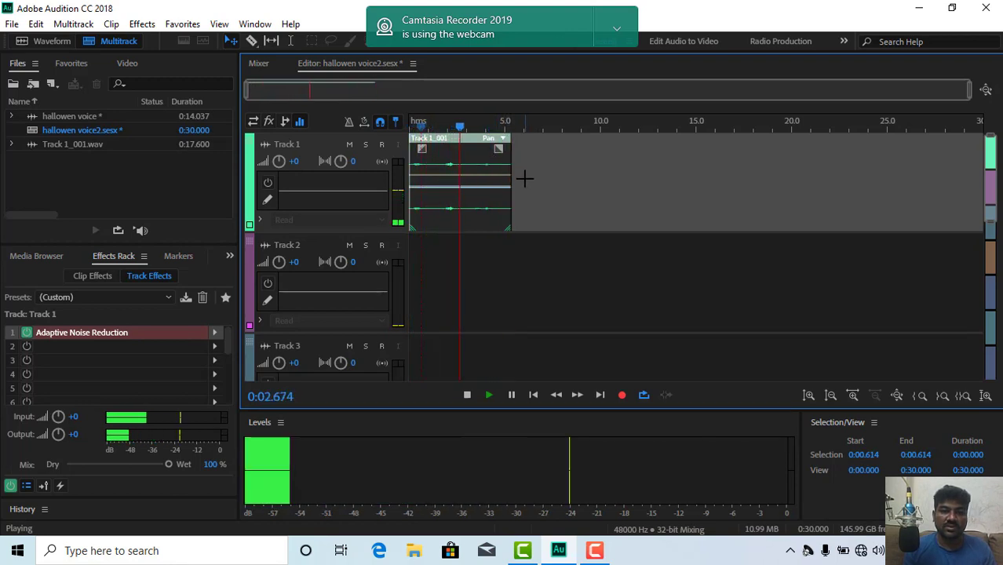
key("space")
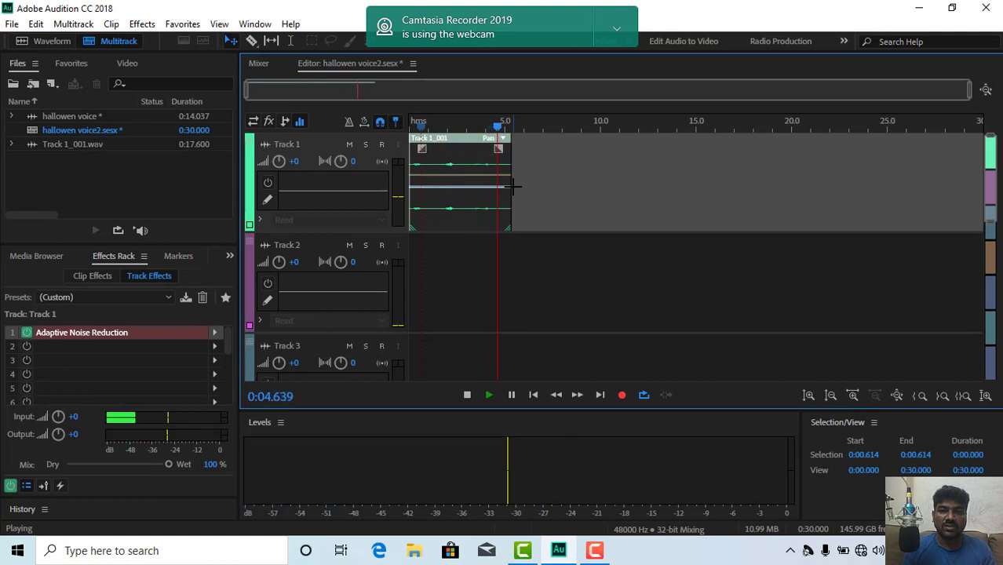
left_click_drag(514, 185, 504, 161)
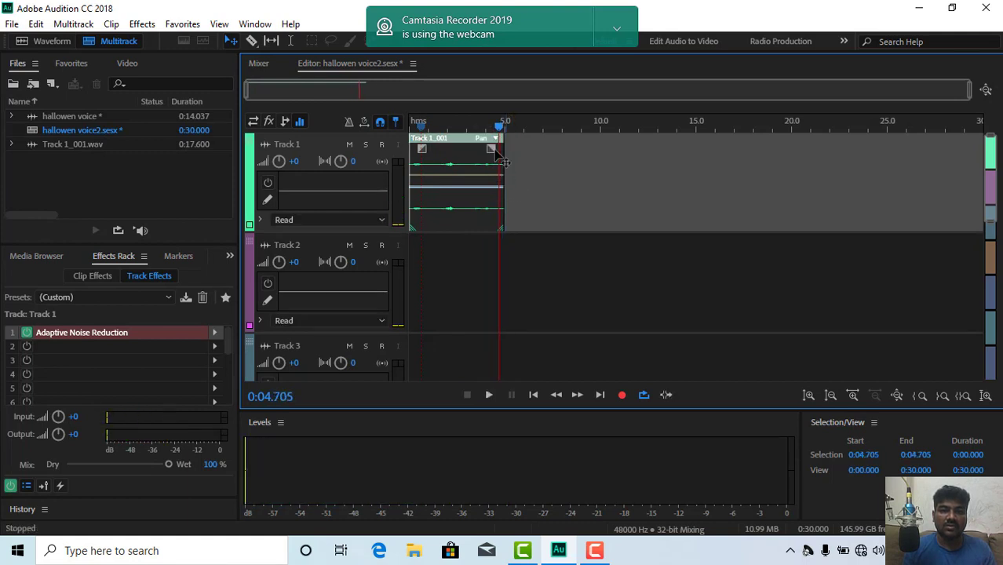
left_click_drag(500, 126, 403, 146)
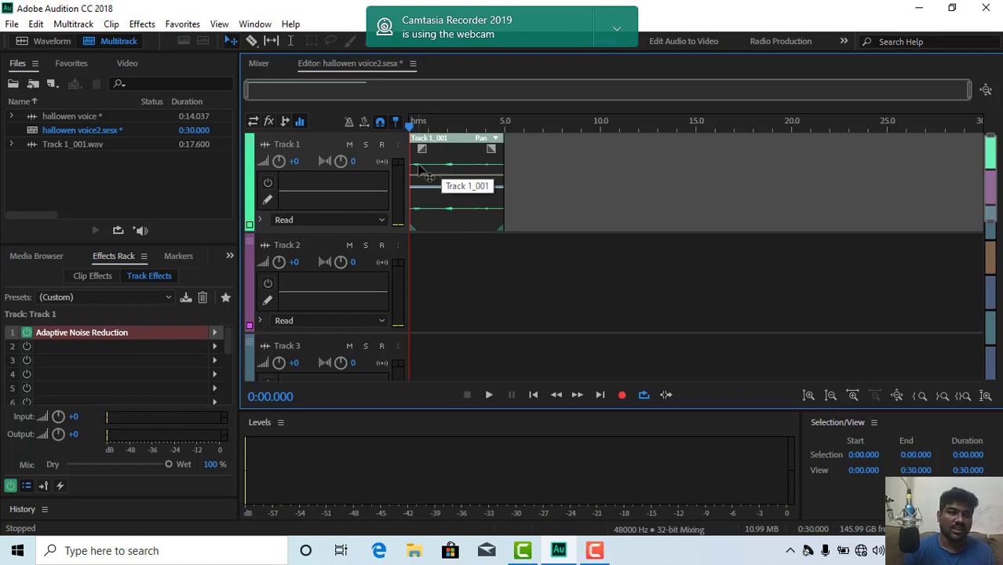
left_click(145, 21)
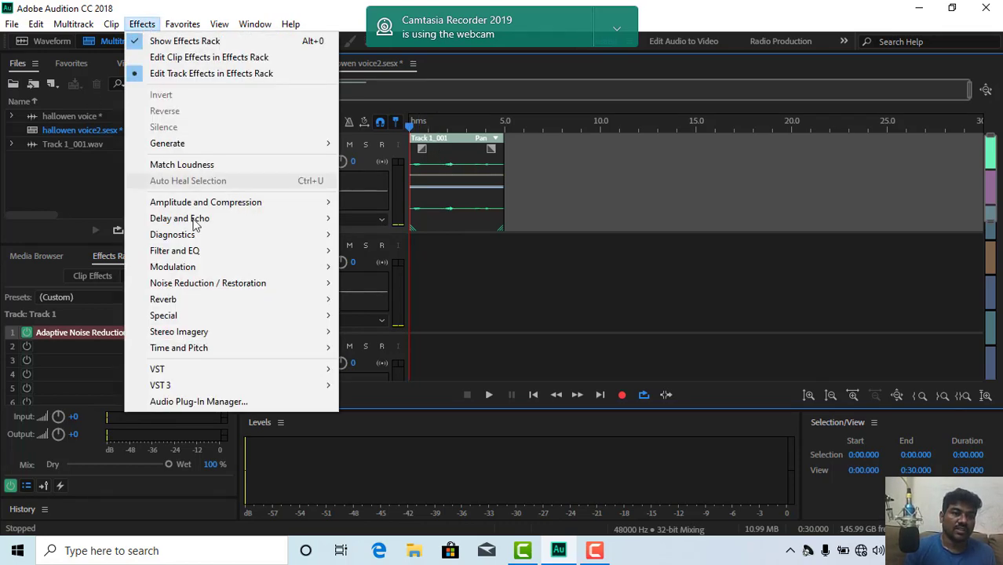
mouse_move(212, 294)
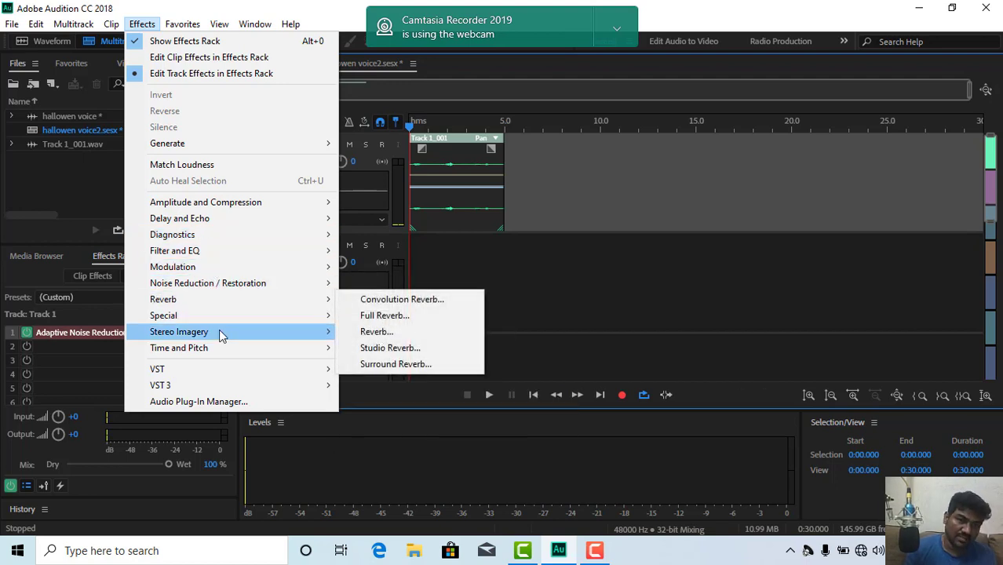
mouse_move(217, 352)
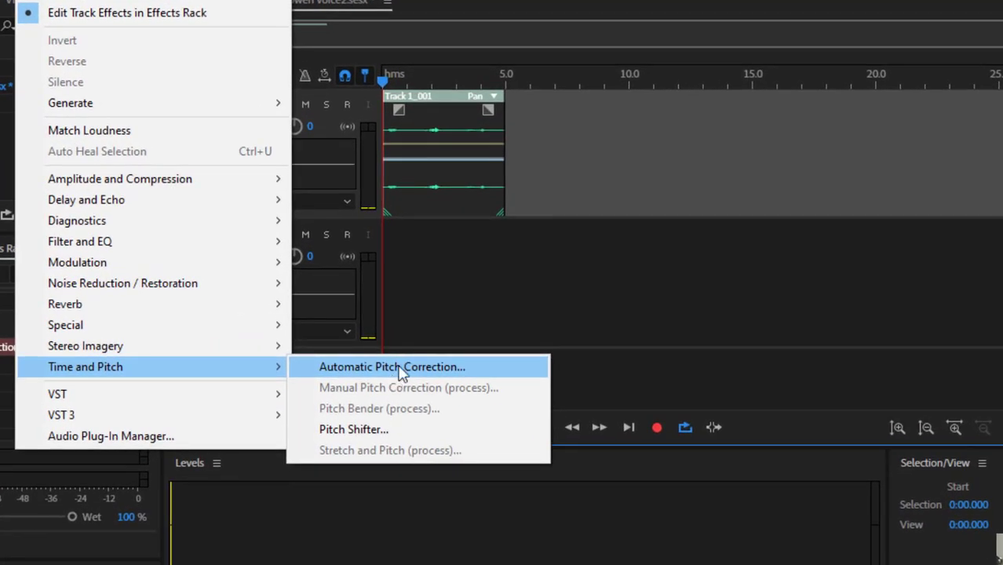
left_click(470, 106)
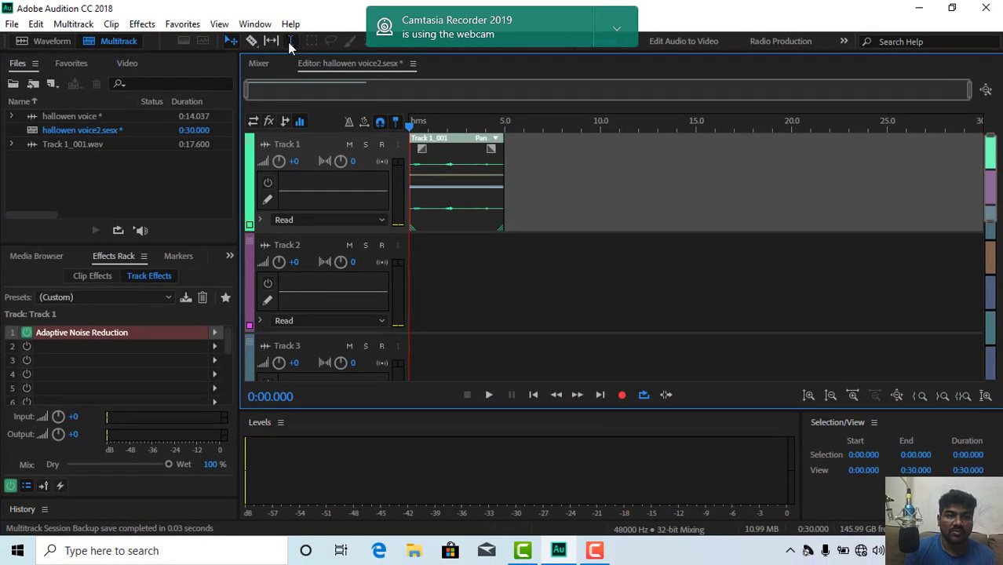
- Select the time range of the Track 1 clip from 0:00.000 to 0:05.000 with the Time Selection tool
left_click(289, 42)
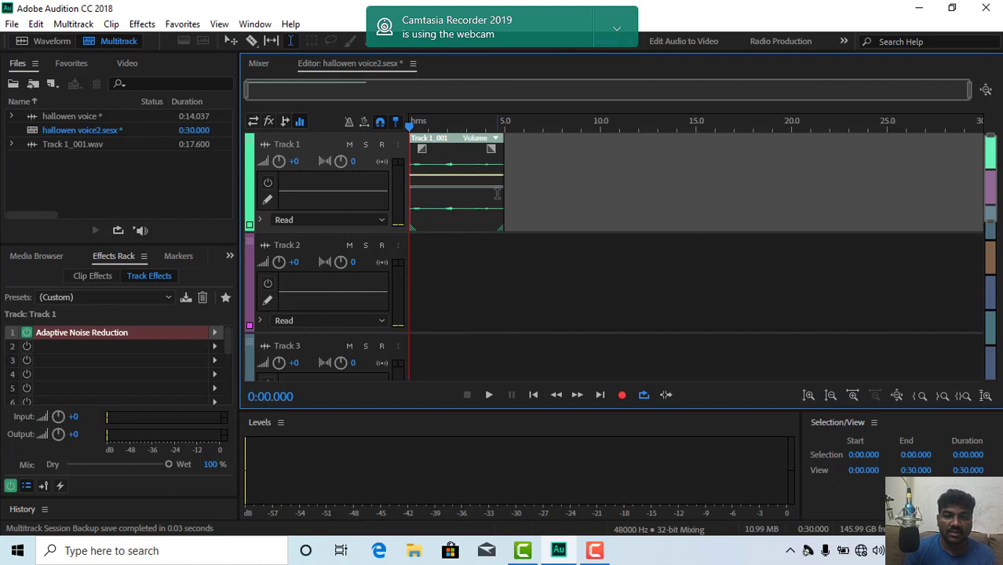
left_click_drag(495, 200, 213, 228)
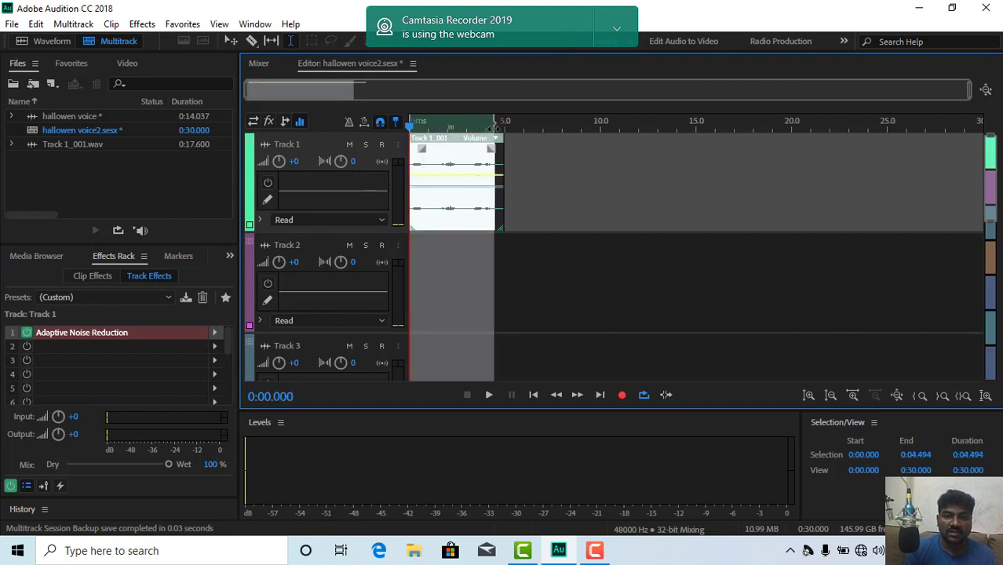
mouse_move(493, 128)
left_mouse_down()
mouse_move(514, 131)
mouse_move(499, 136)
left_mouse_up()
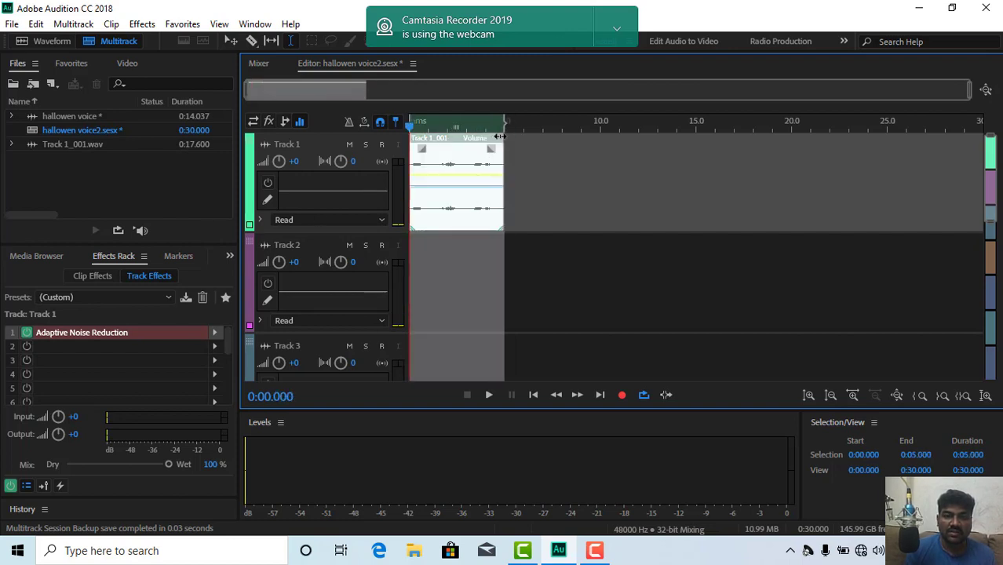
- Add a Pitch Shifter with The Dark Lord preset to Track 1's effects rack and play back the selection
left_click(144, 25)
mouse_move(197, 348)
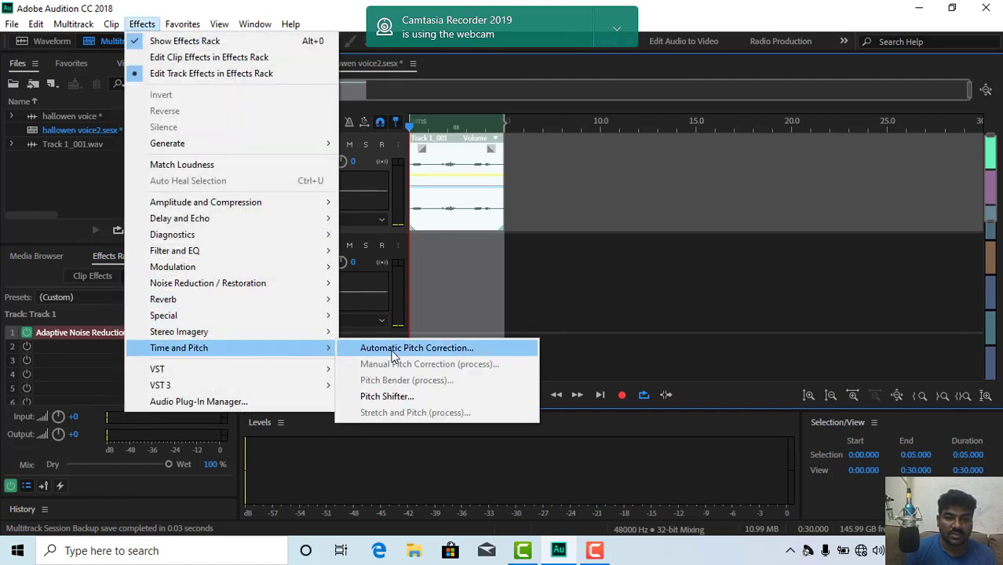
left_click(383, 400)
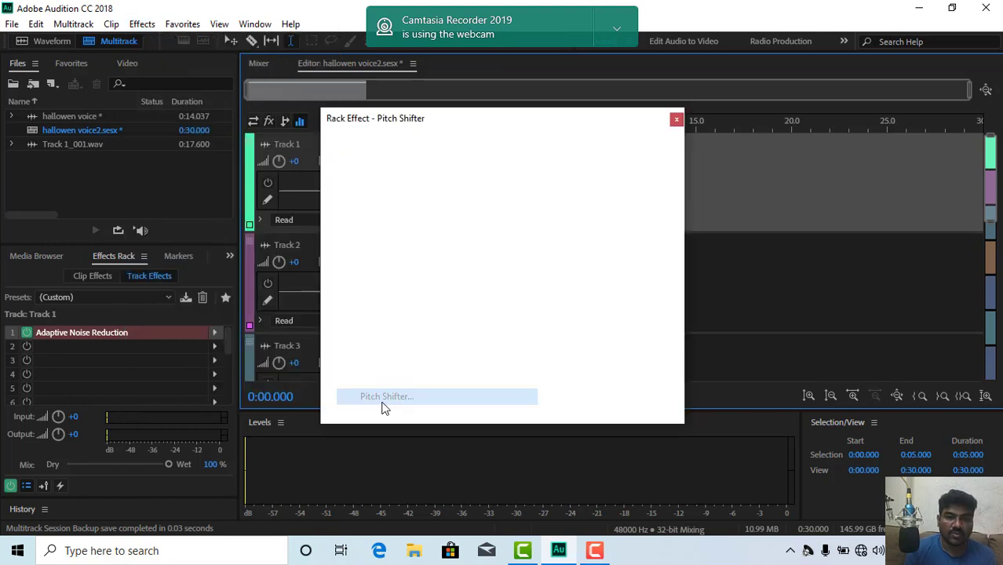
left_click(433, 146)
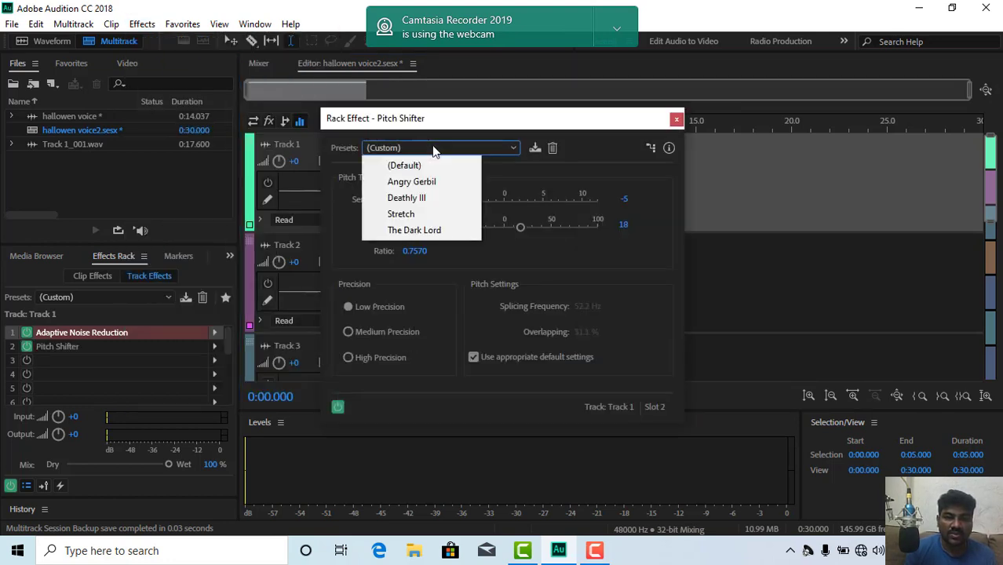
left_click(426, 236)
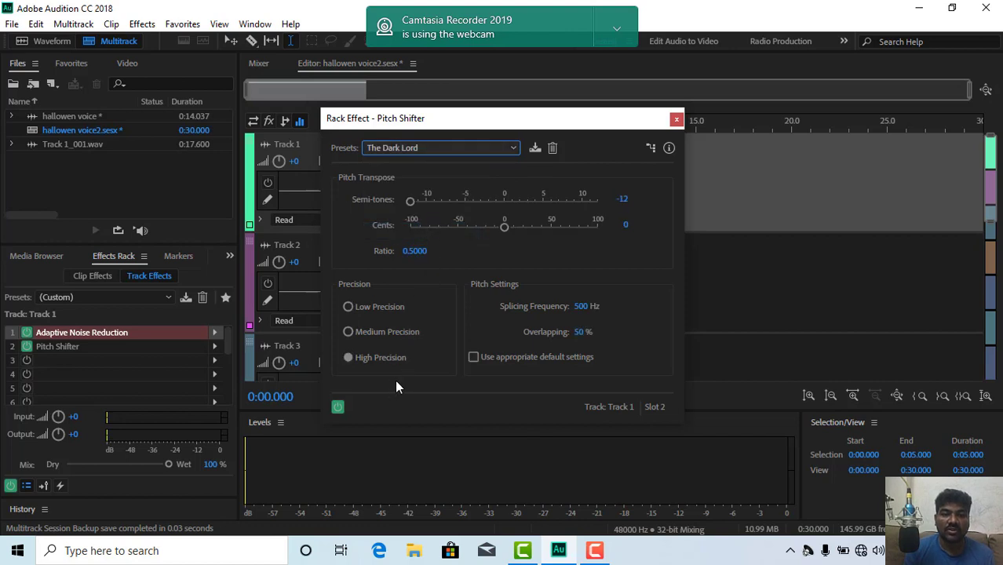
key("space")
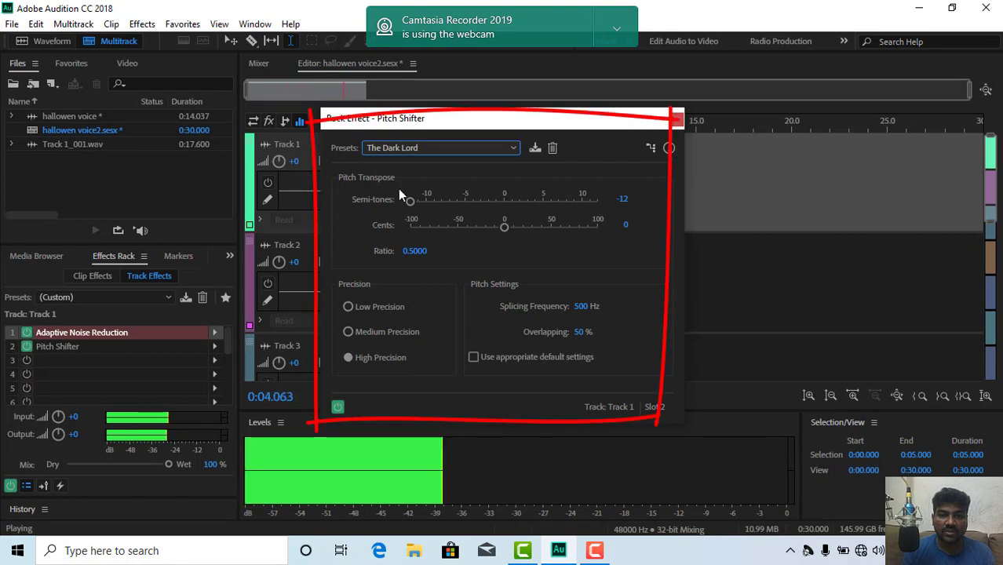
- Try raising the Pitch Shifter's transposition during playback, ending at 5 semi-tones and 89 cents
left_click_drag(408, 203, 557, 228)
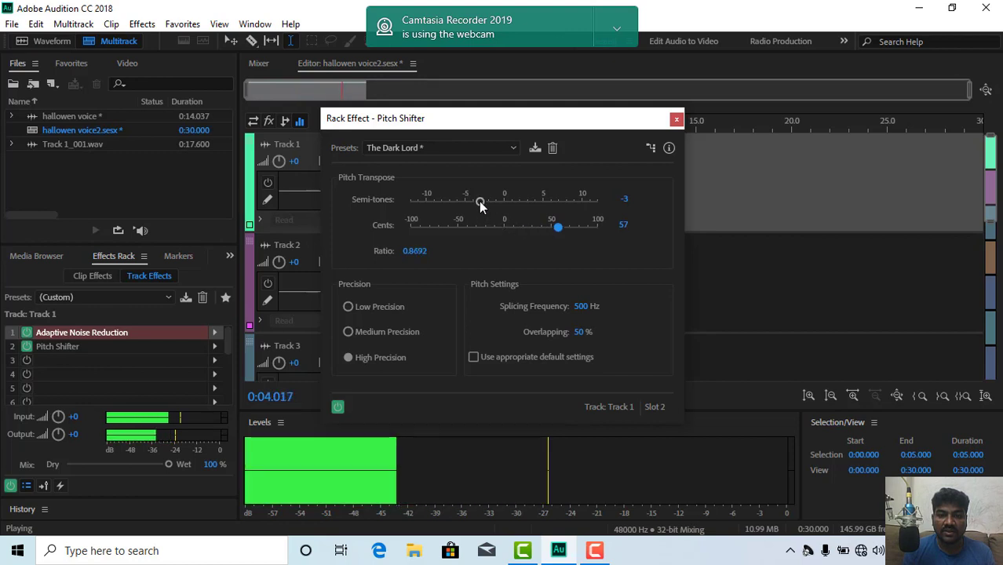
left_click_drag(478, 201, 601, 226)
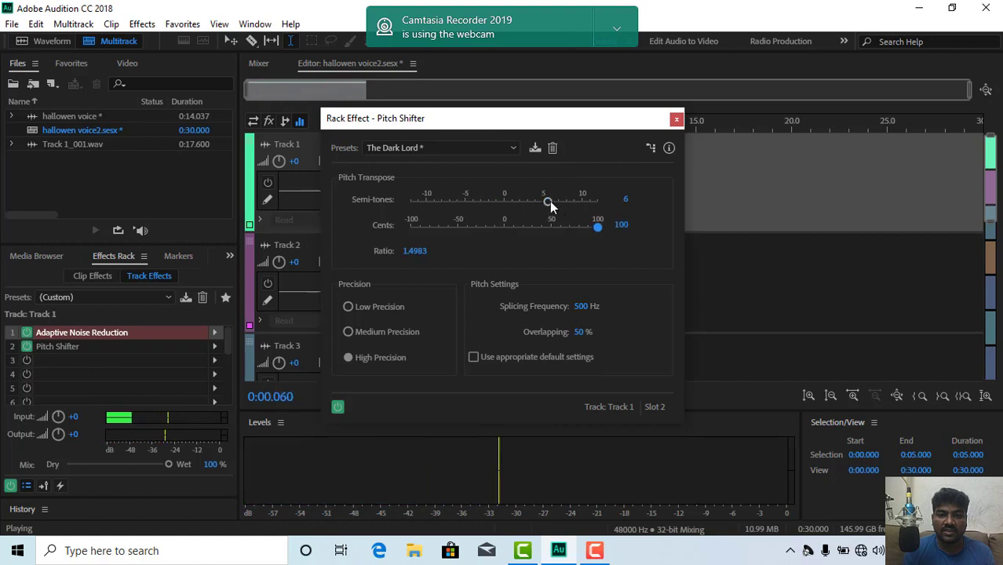
mouse_move(549, 201)
left_mouse_down()
mouse_move(509, 209)
mouse_move(542, 207)
left_mouse_up()
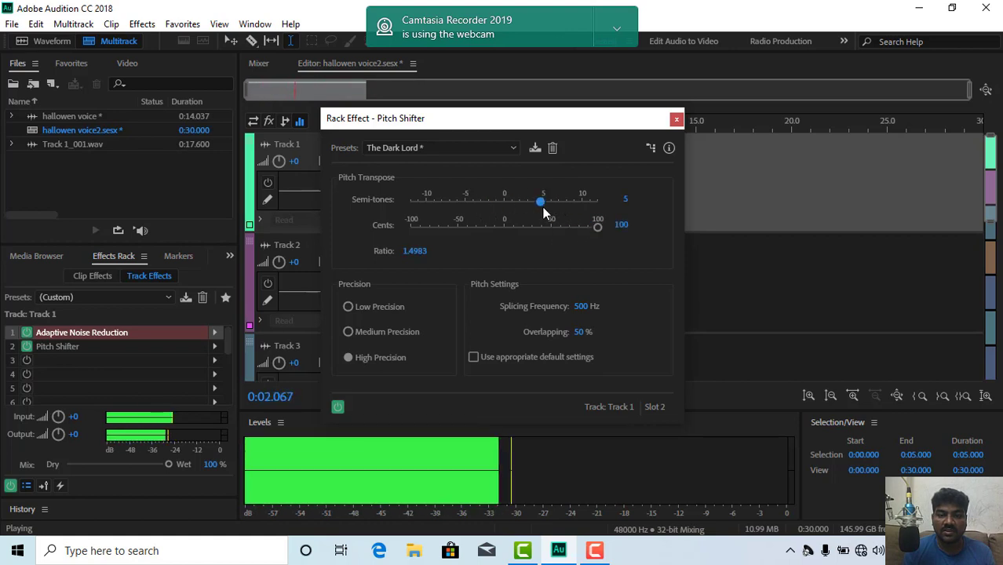
left_click_drag(594, 227, 575, 225)
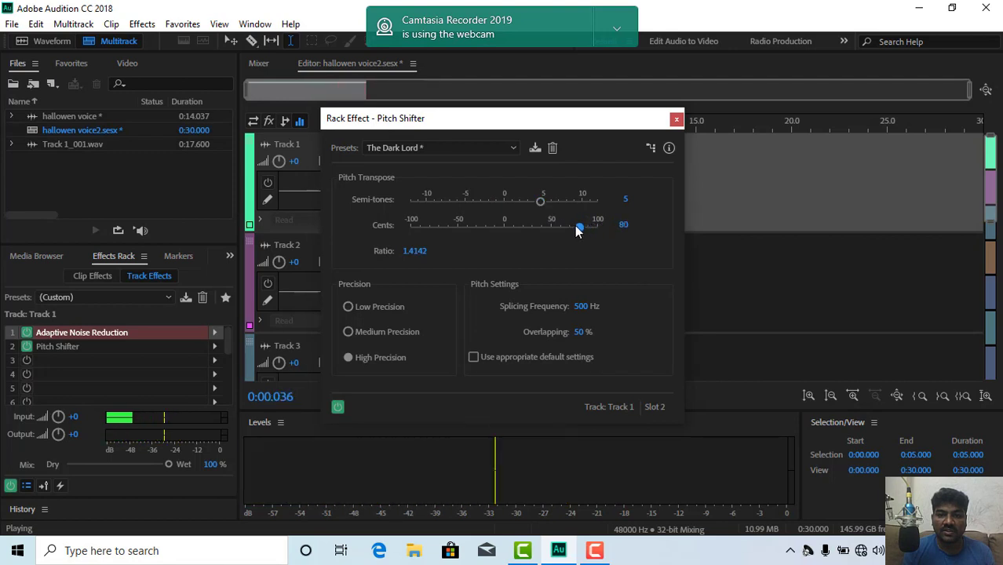
left_click(542, 202)
left_click_drag(544, 202, 587, 228)
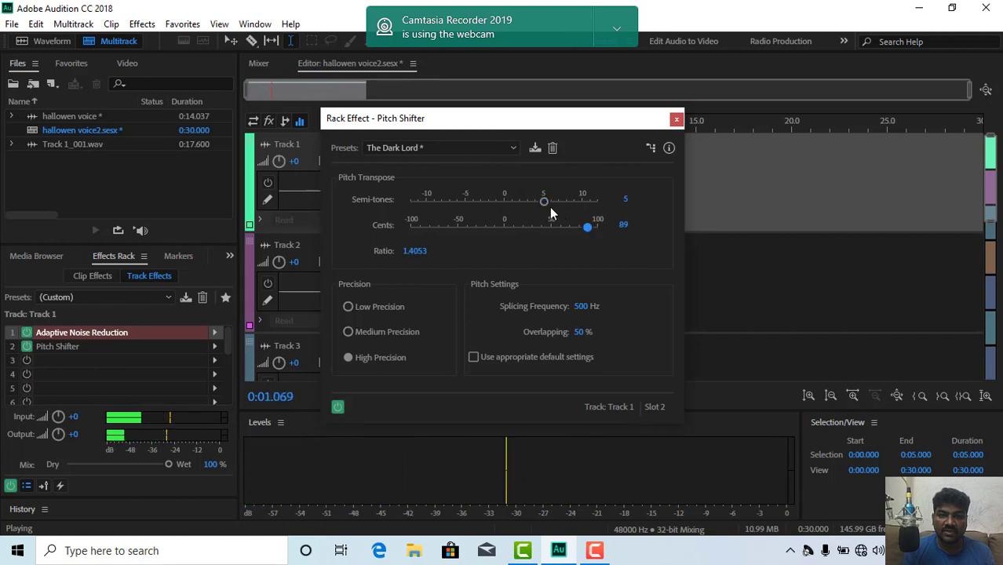
- Try a transposition of -5 semi-tones and 43 cents, comparing Low Precision with High Precision
left_click_drag(543, 201, 475, 206)
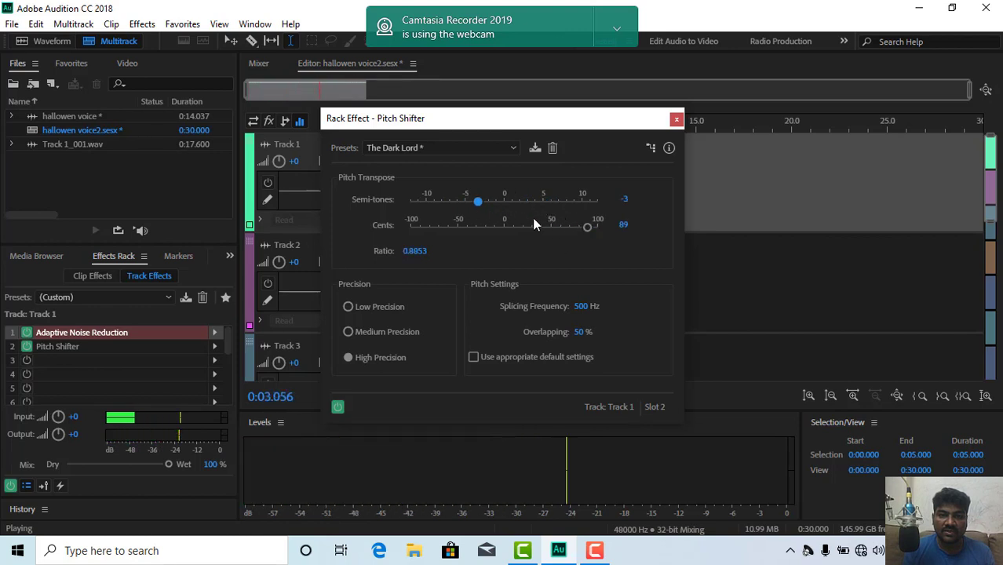
left_click_drag(588, 227, 522, 232)
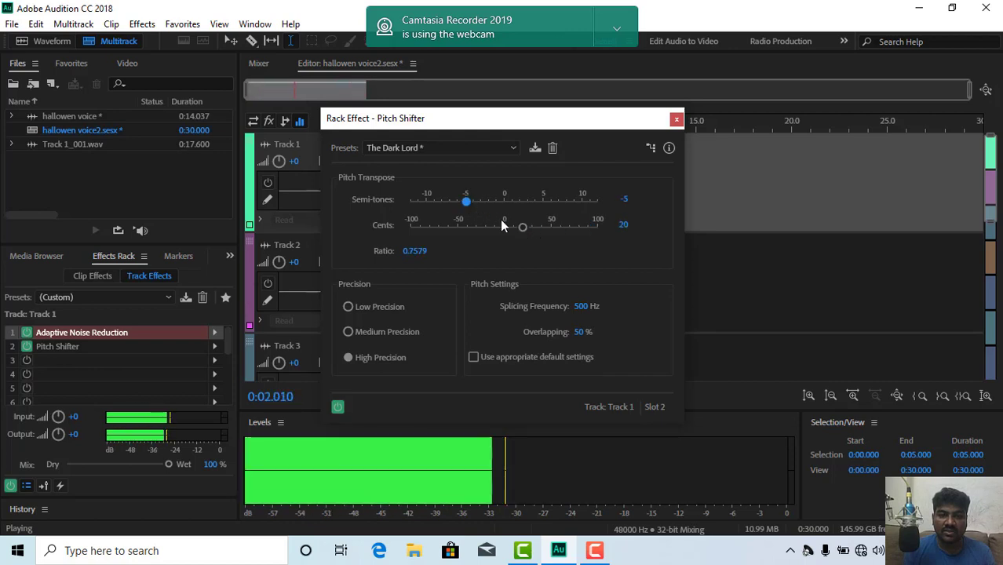
left_click_drag(521, 227, 538, 230)
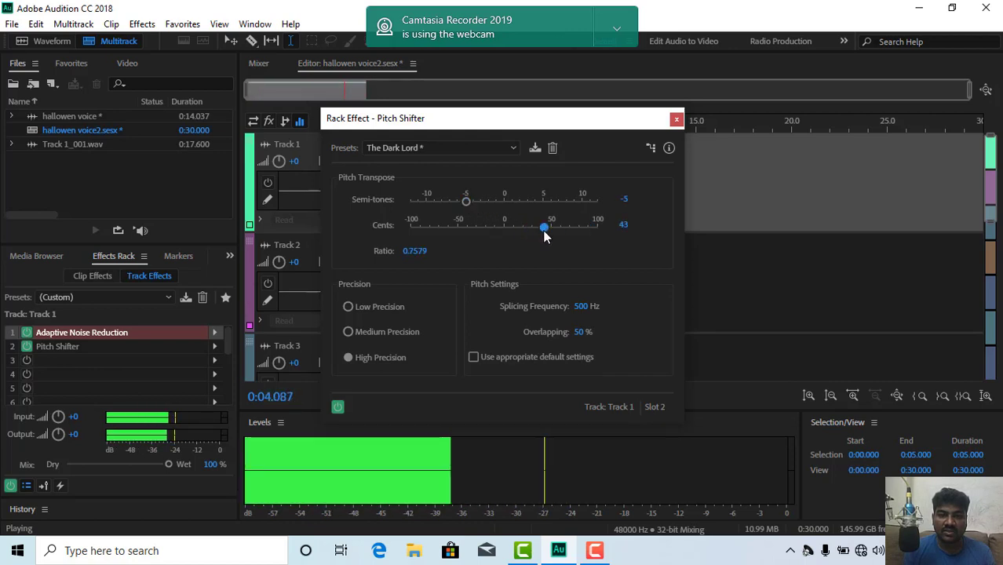
left_click(350, 308)
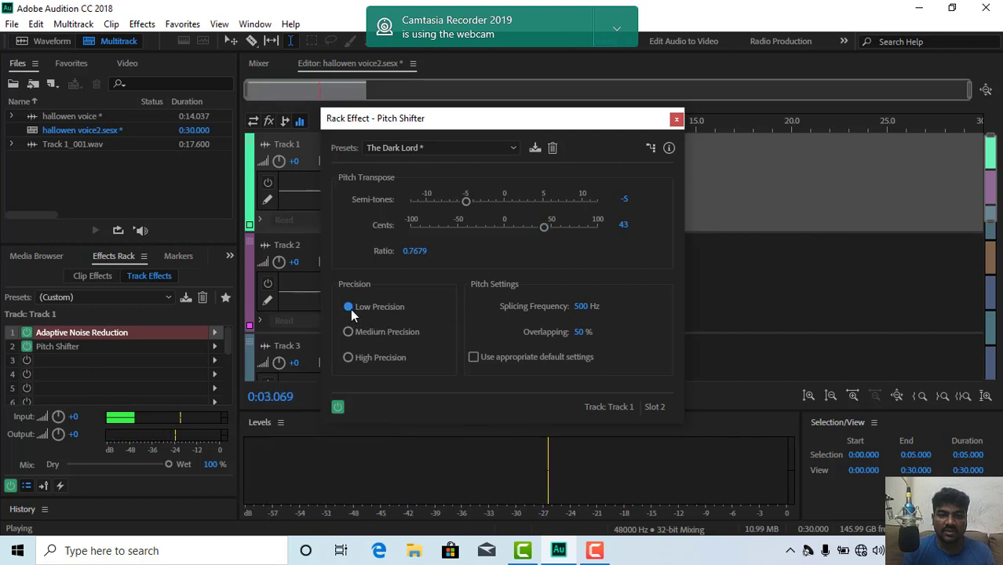
left_click(348, 357)
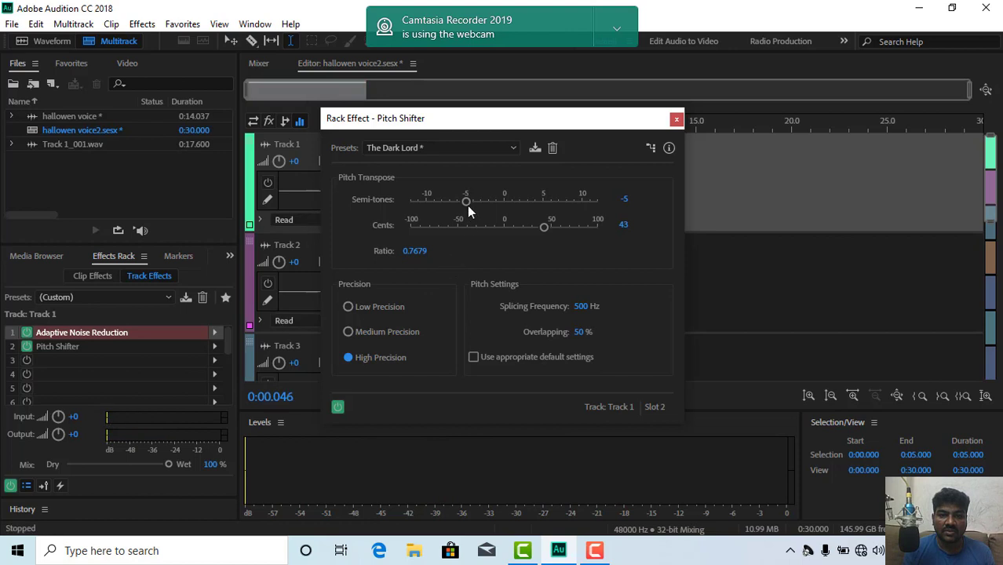
- Set the Dark Lord Pitch Shifter to -4 semi-tones and 51 cents and close its settings
left_click_drag(467, 206, 472, 209)
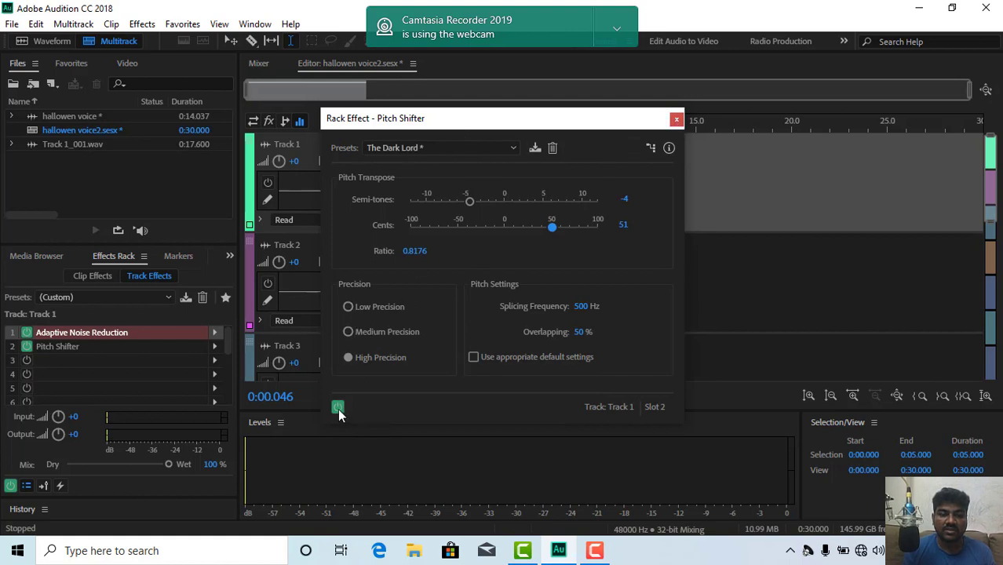
left_click(674, 121)
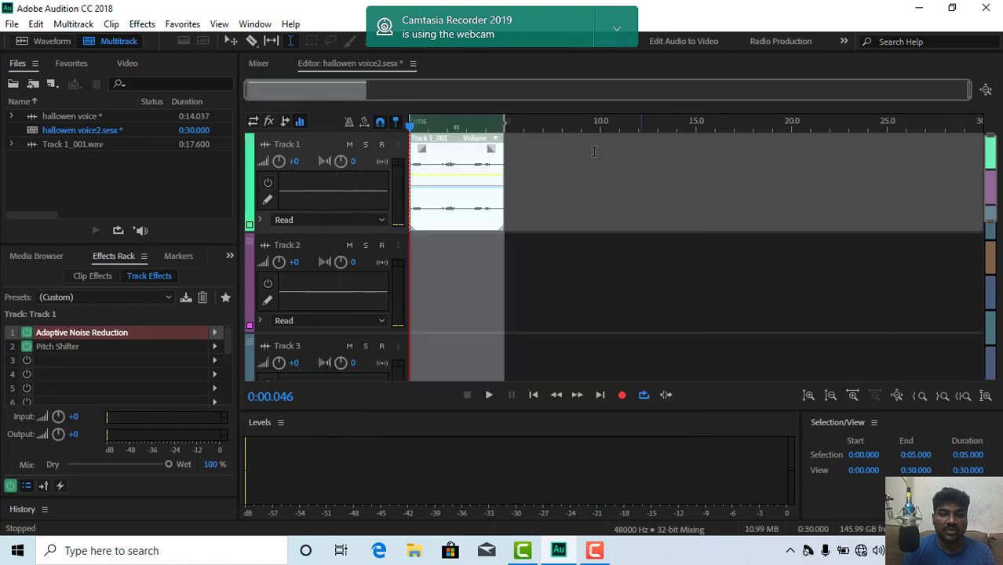
- Add a second Pitch Shifter with the Deathly Ill preset in slot 3 of Track 1's rack and play the selection
left_click(142, 24)
mouse_move(175, 352)
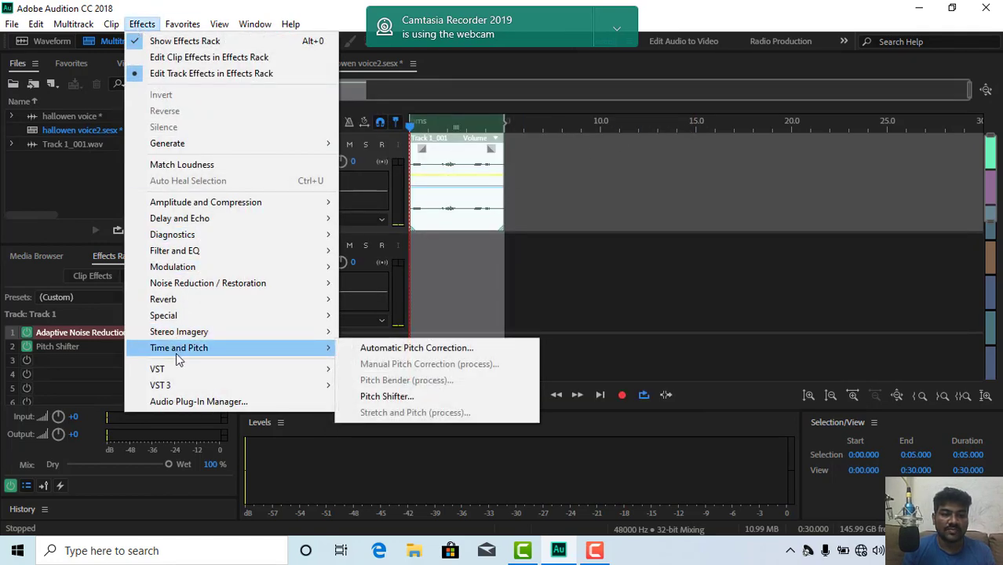
left_click(388, 397)
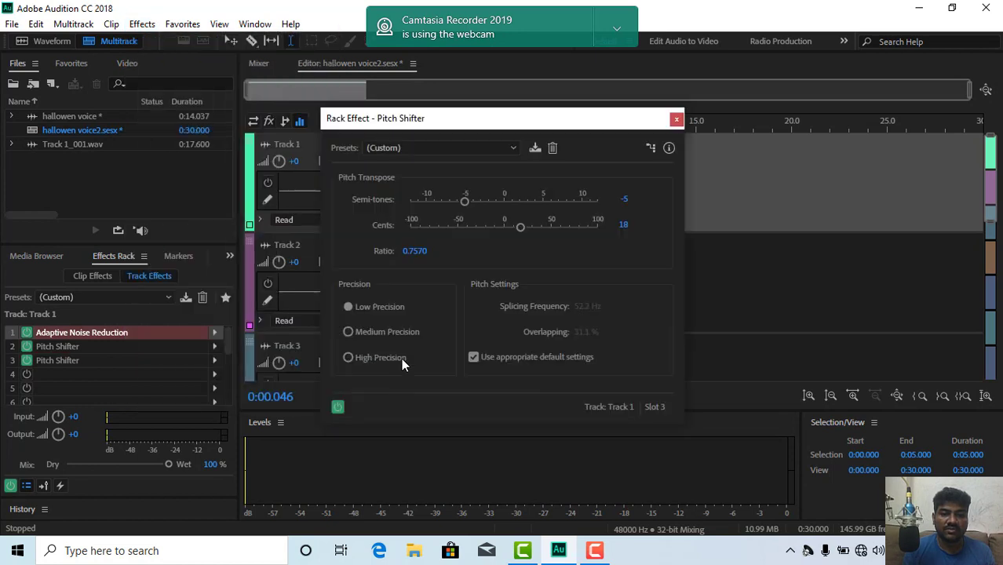
left_click(422, 151)
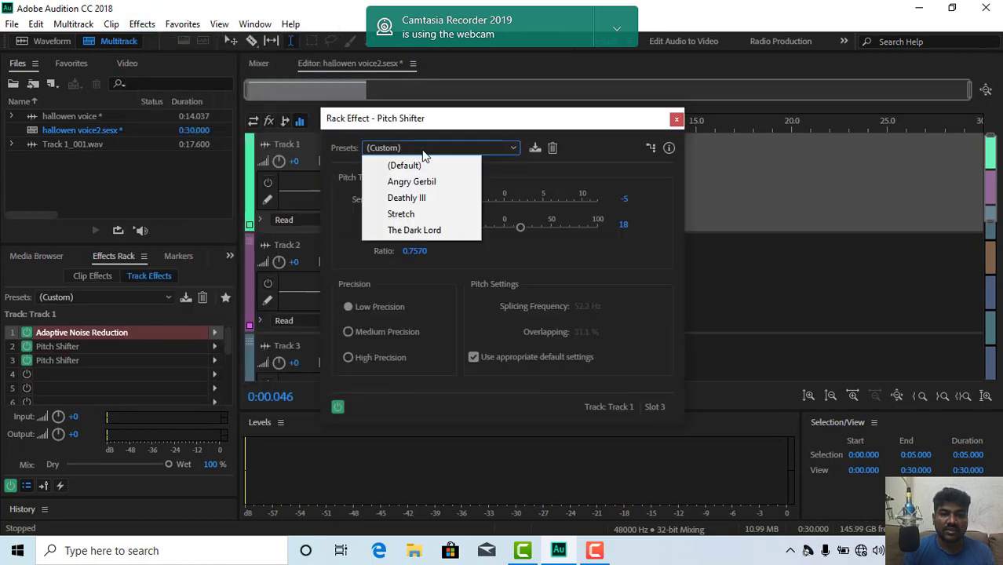
left_click(417, 201)
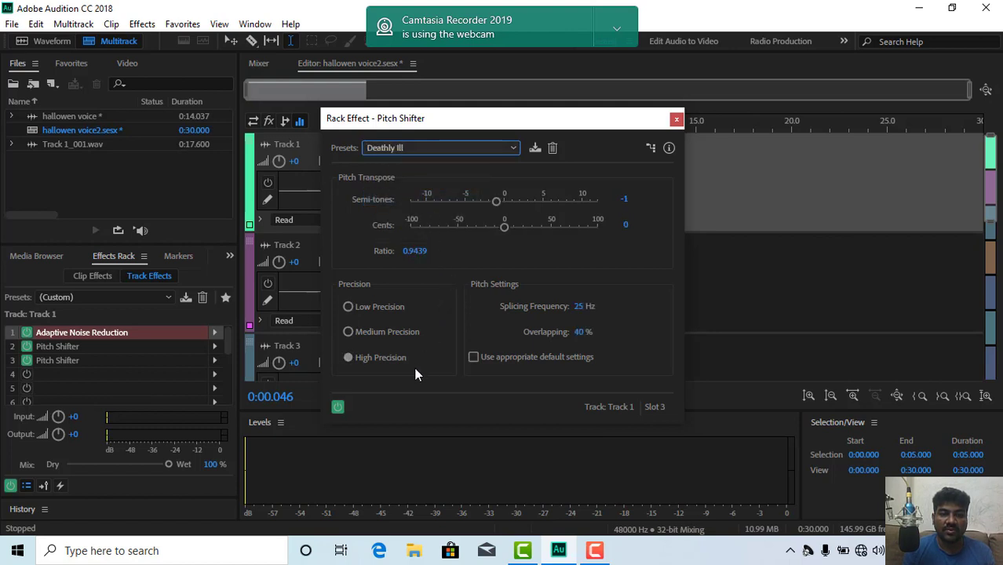
key("space")
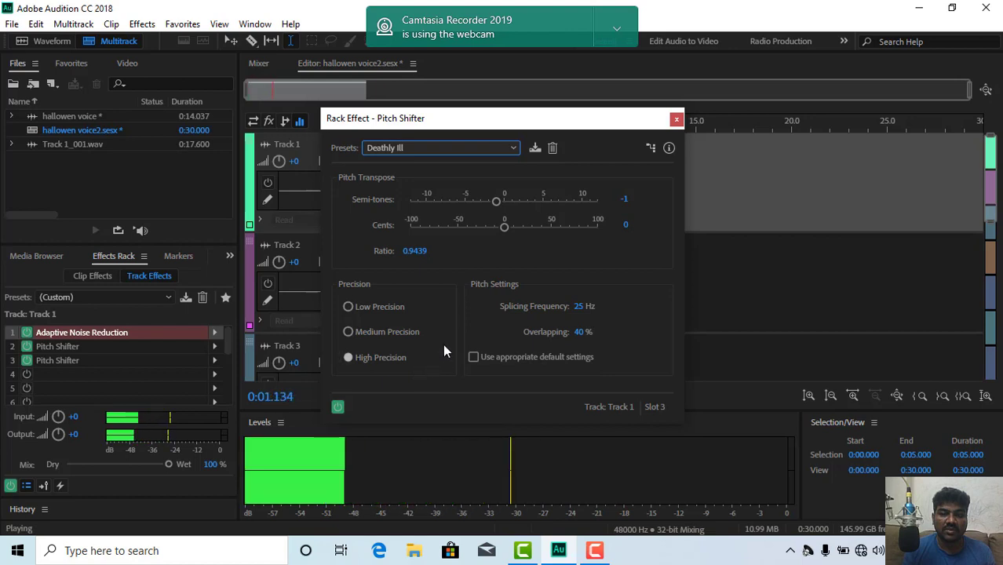
- Adjust the second Pitch Shifter's transposition to -4 semi-tones and 18 cents while the voice plays
left_click_drag(496, 200, 466, 204)
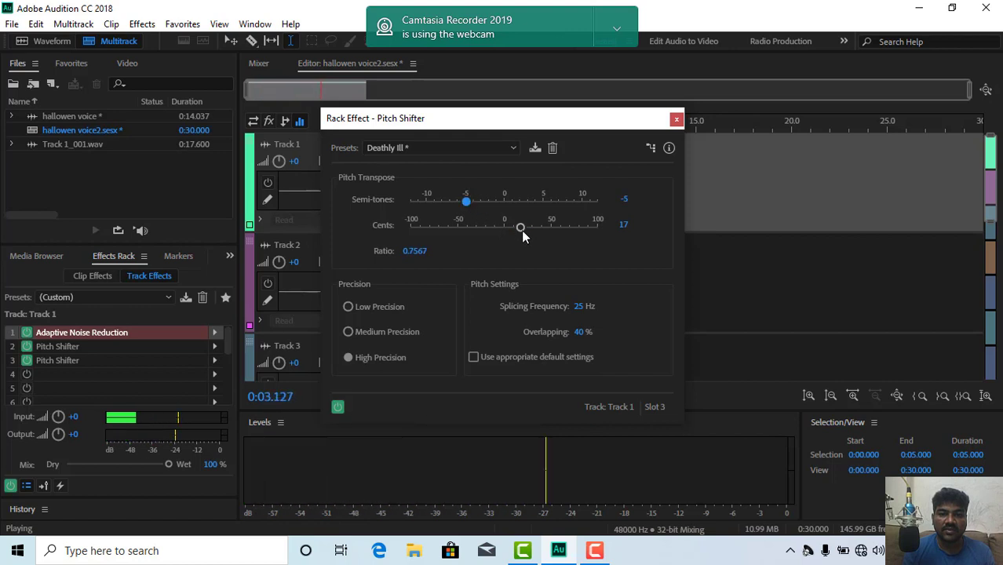
mouse_move(520, 230)
left_mouse_down()
mouse_move(543, 229)
mouse_move(517, 236)
left_mouse_up()
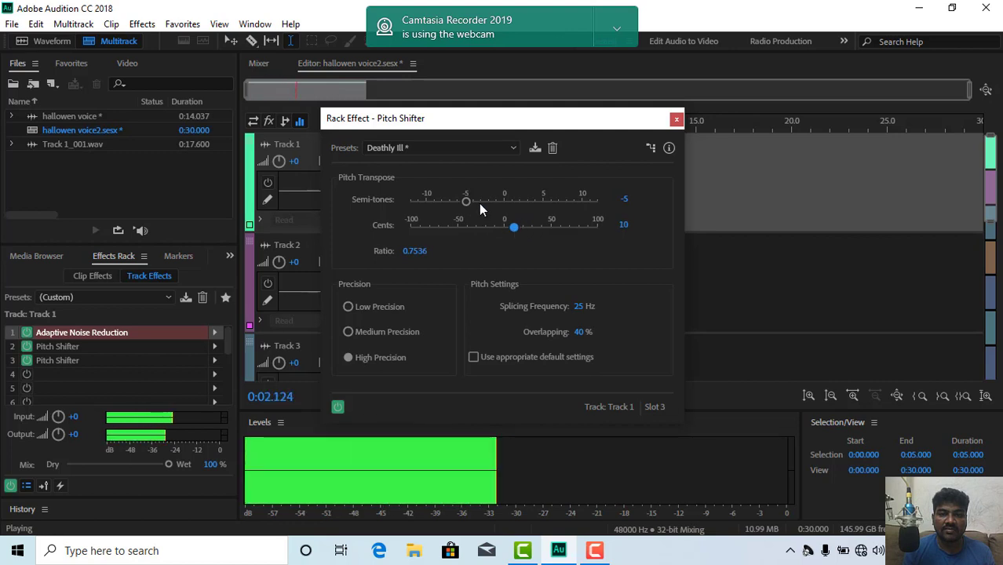
left_click_drag(466, 201, 494, 206)
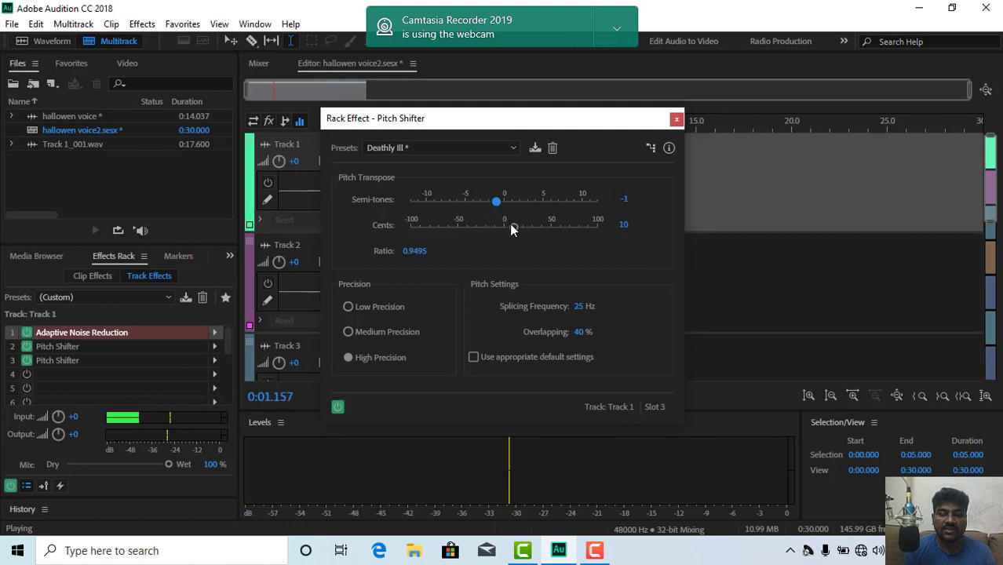
left_click_drag(513, 226, 474, 204)
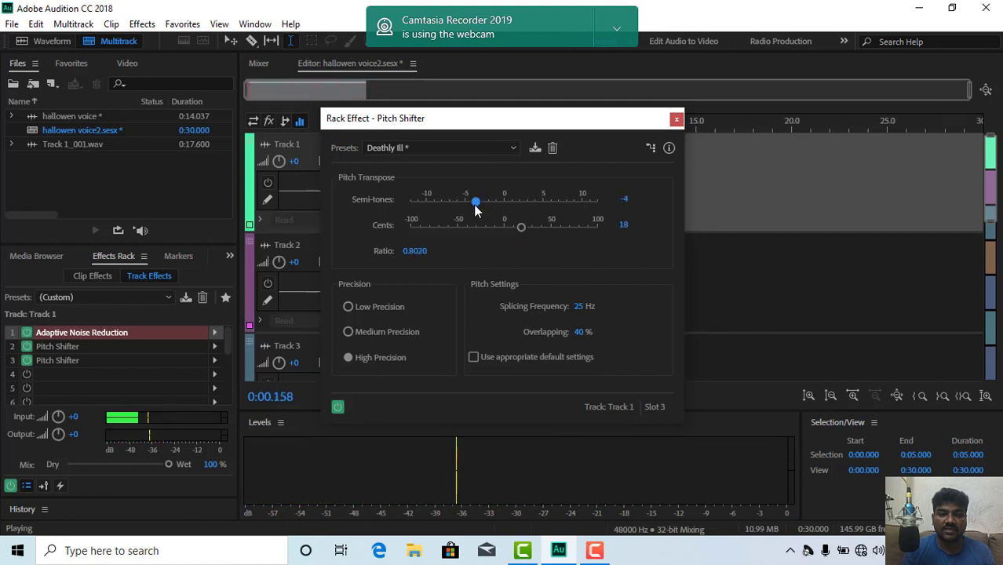
- Load the appropriate default pitch settings, switch that option off again, and set the splicing frequency to 120 Hz
left_click(473, 357)
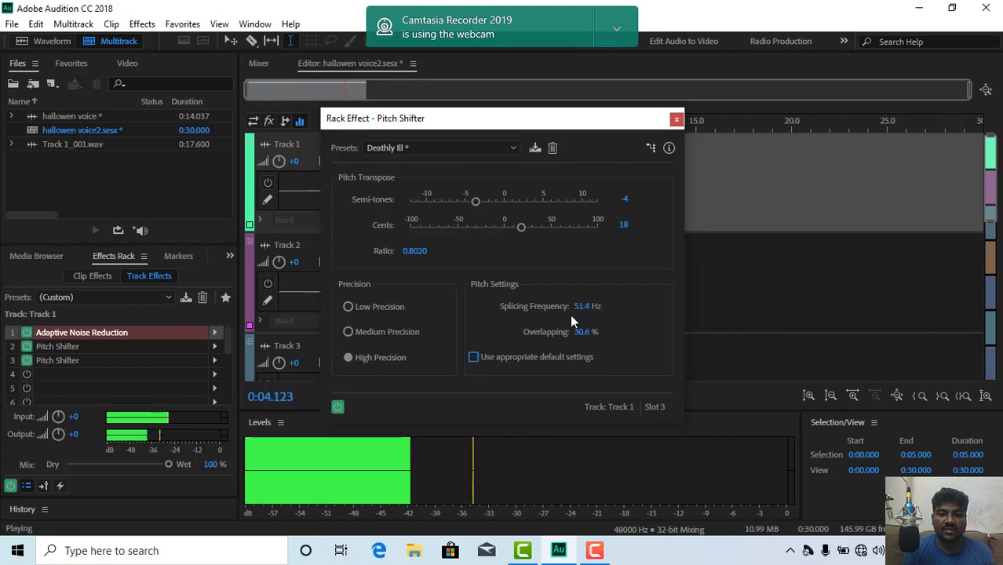
left_click_drag(585, 306, 630, 312)
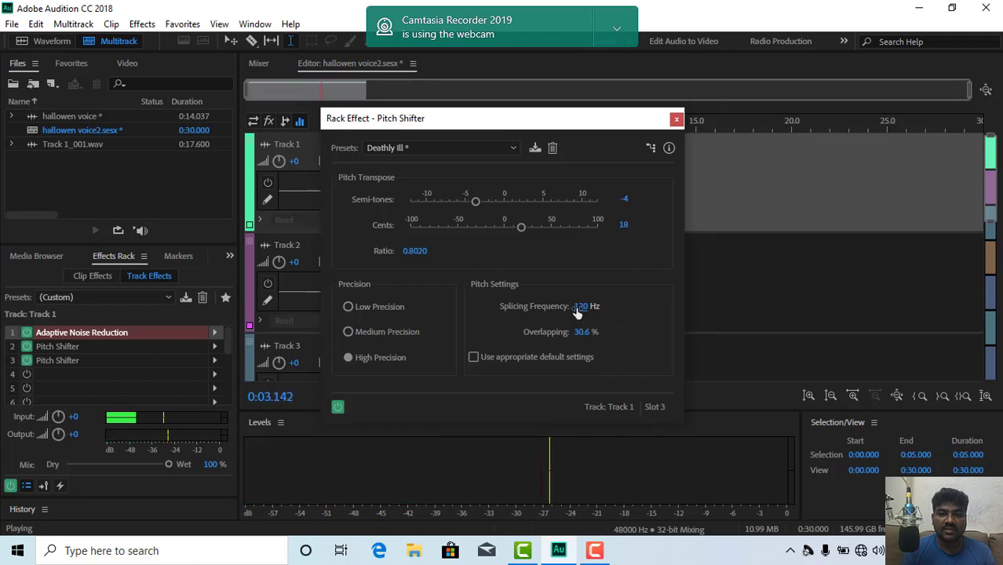
- Re-enable the appropriate default pitch settings in the second Pitch Shifter, try Low Precision, return to High Precision, and close its settings
left_click_drag(578, 309, 555, 309)
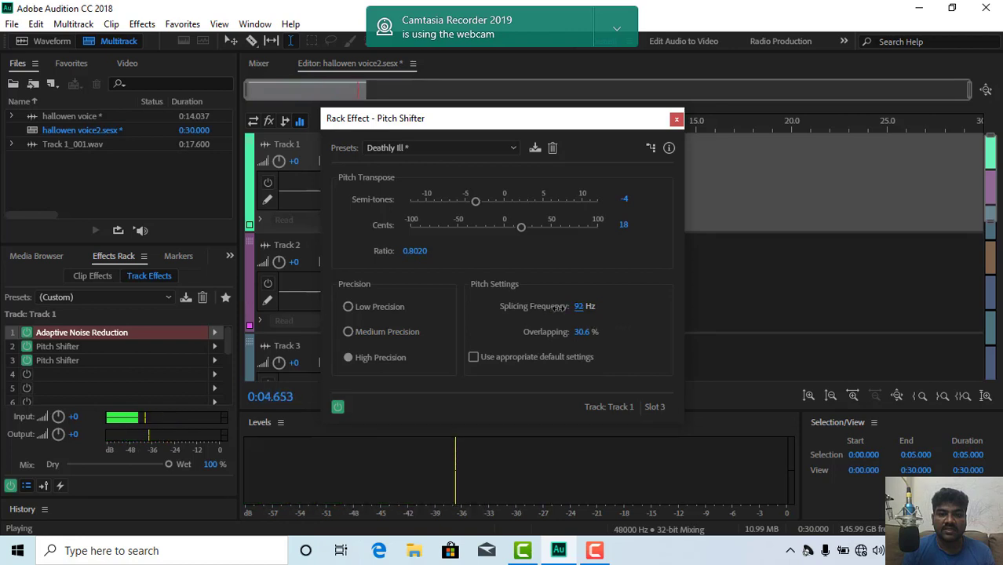
left_click(474, 357)
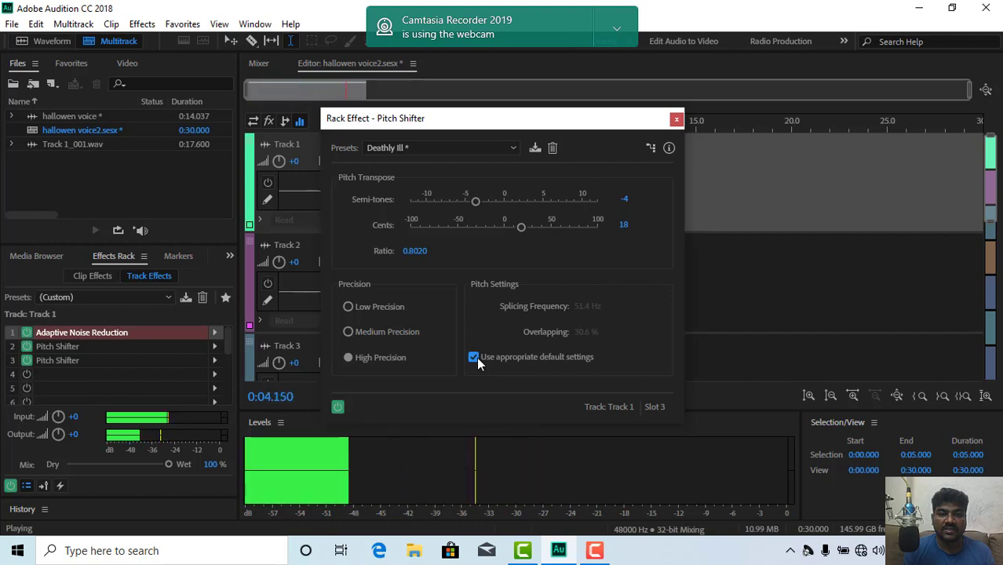
left_click(349, 308)
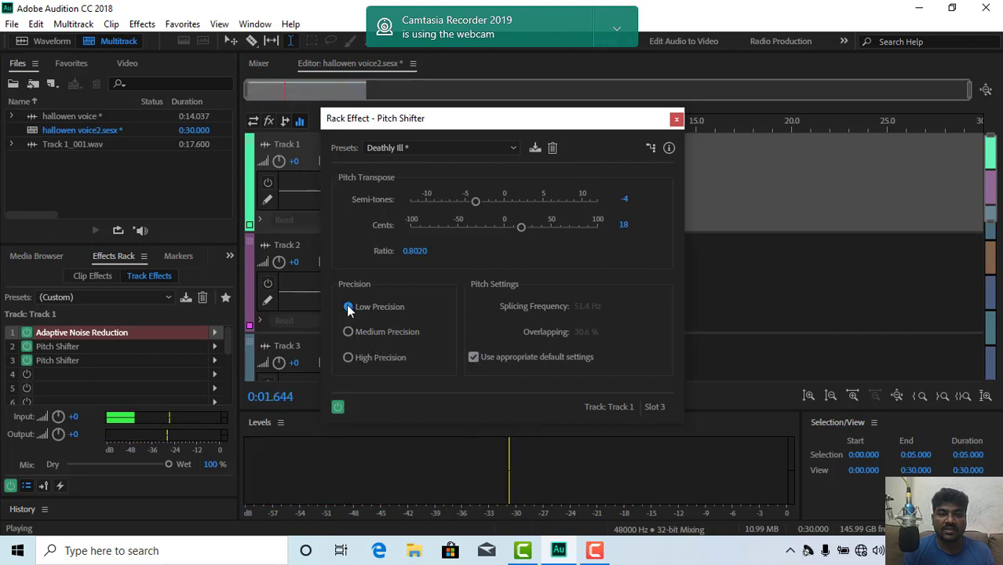
left_click(348, 357)
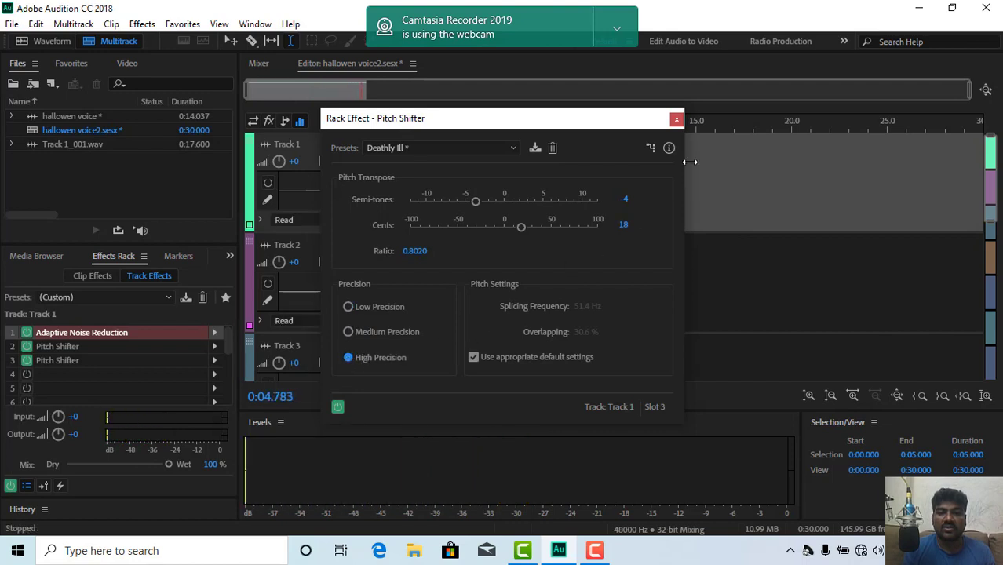
left_click(675, 120)
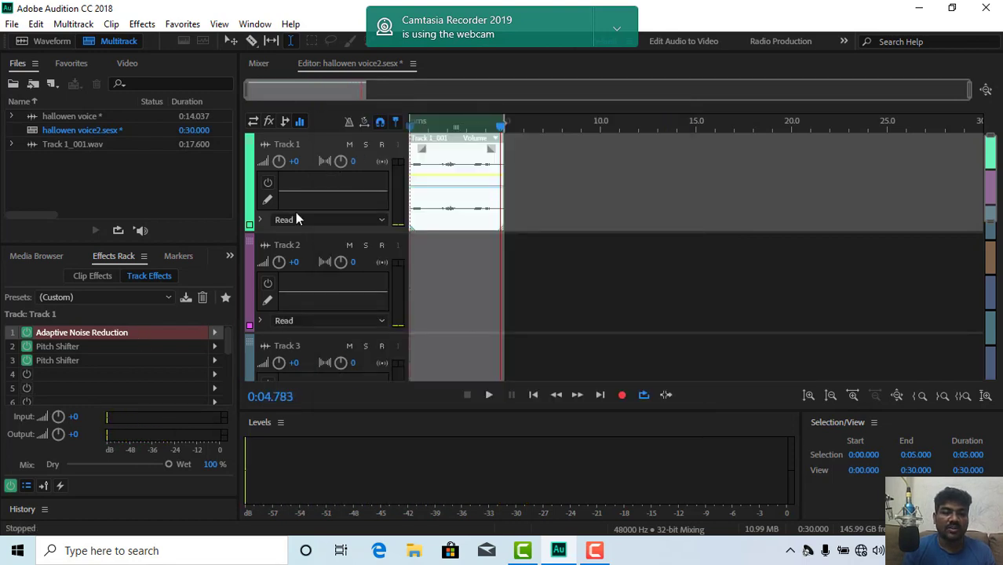
- Open the Track 1_001 clip in the waveform editor, raise its volume, preview it, and return to the multitrack session
double_click(443, 168)
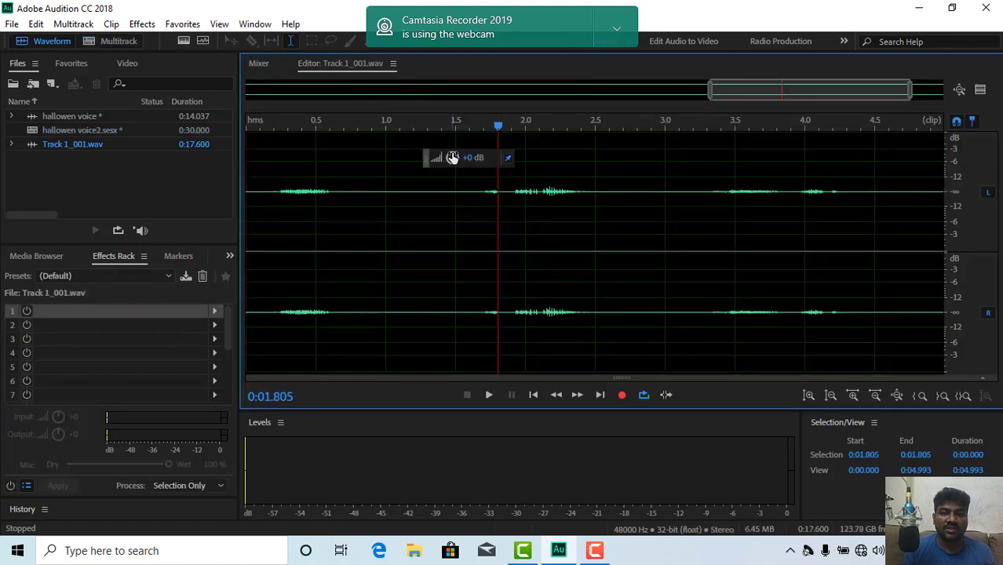
left_click_drag(452, 157, 496, 175)
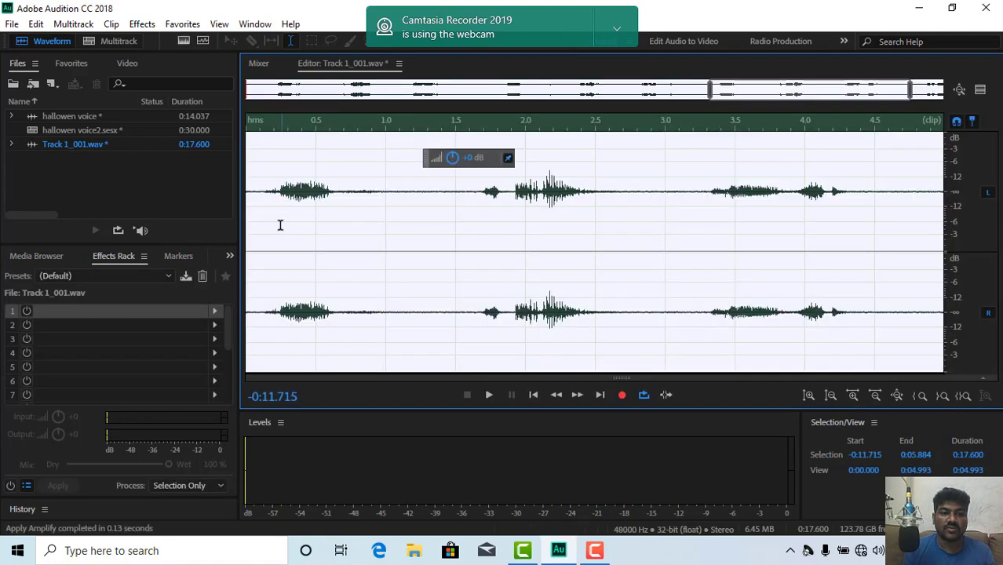
left_click(265, 226)
key("space")
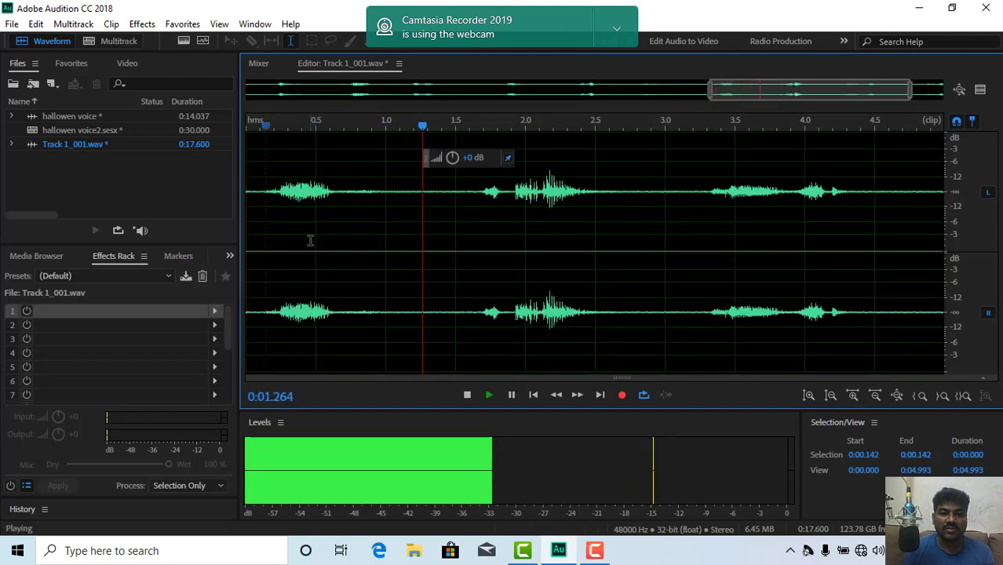
key("space")
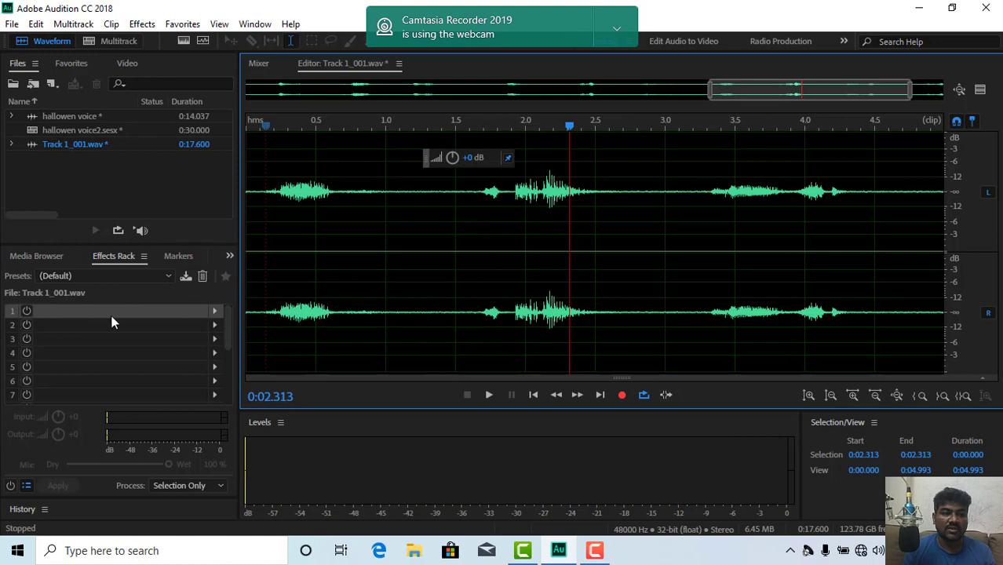
left_click(113, 43)
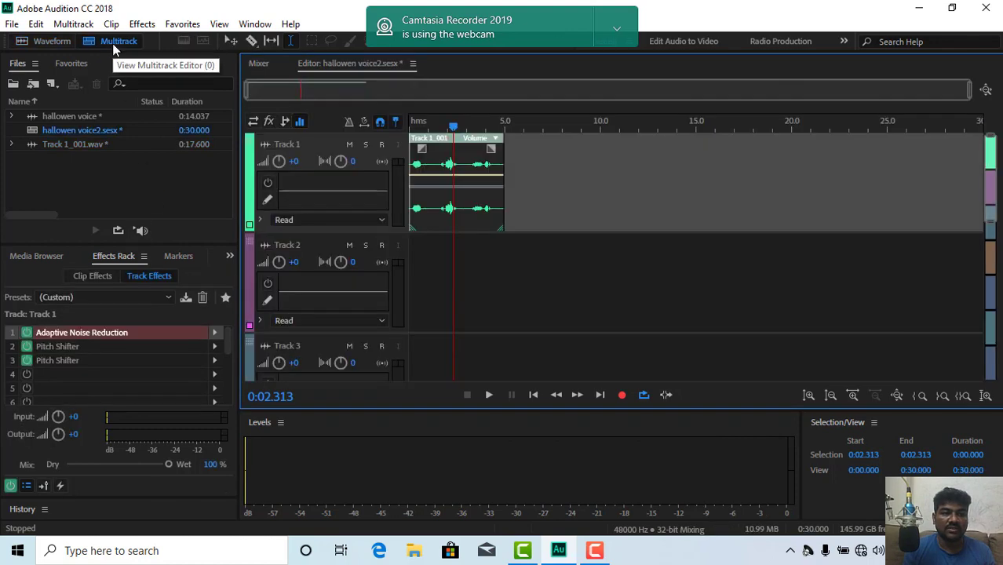
left_click(138, 347)
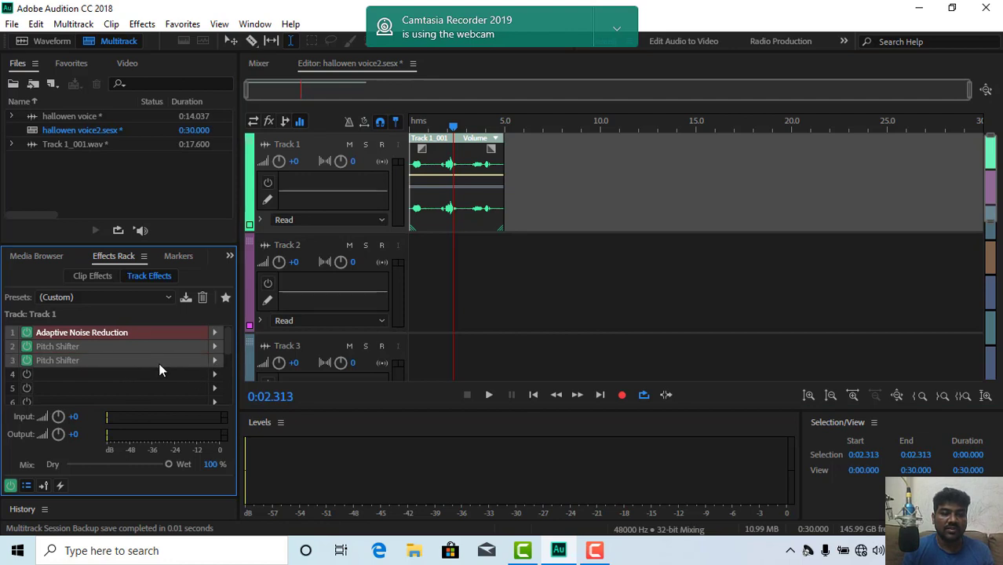
right_click(158, 362)
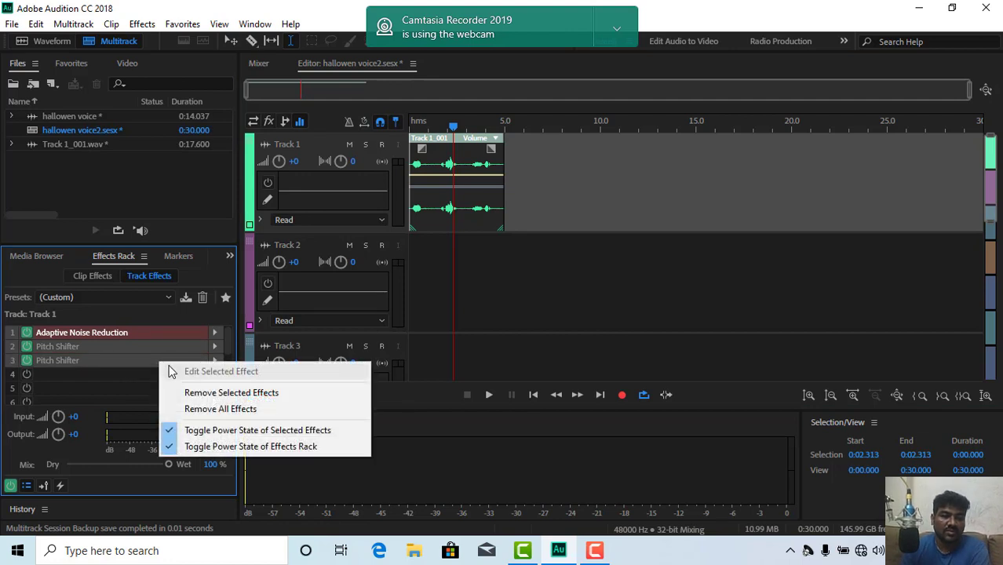
left_click(163, 333)
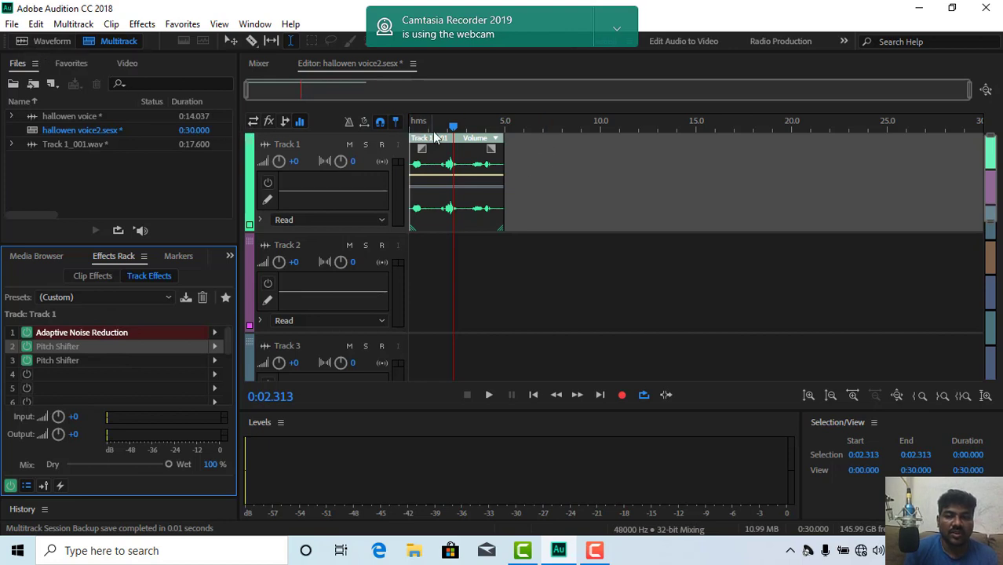
- Select the five-second voice clip range from the start and add a Graphic Equalizer (10 Bands) in slot 4 of Track 1's rack
left_click_drag(454, 126, 408, 140)
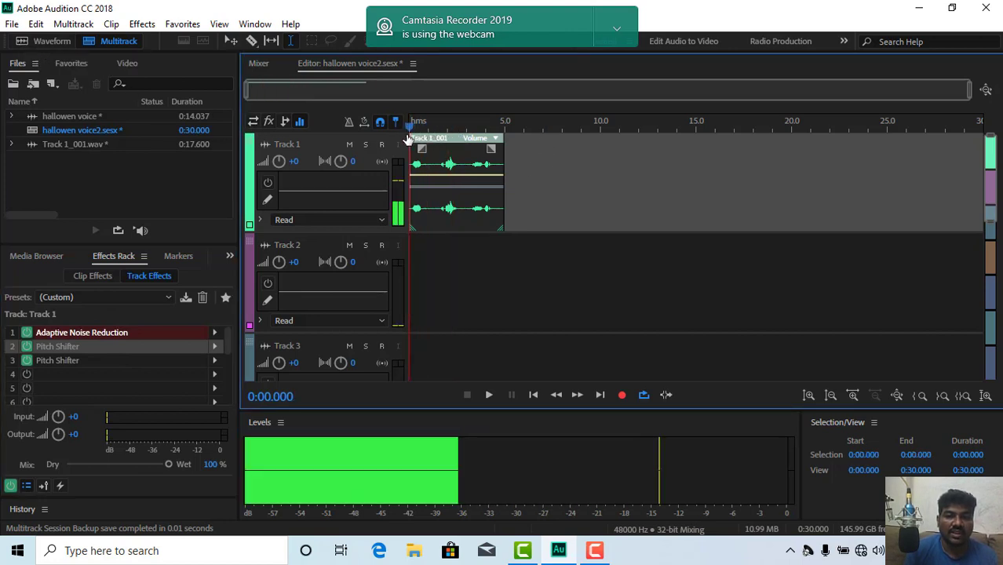
double_click(506, 206)
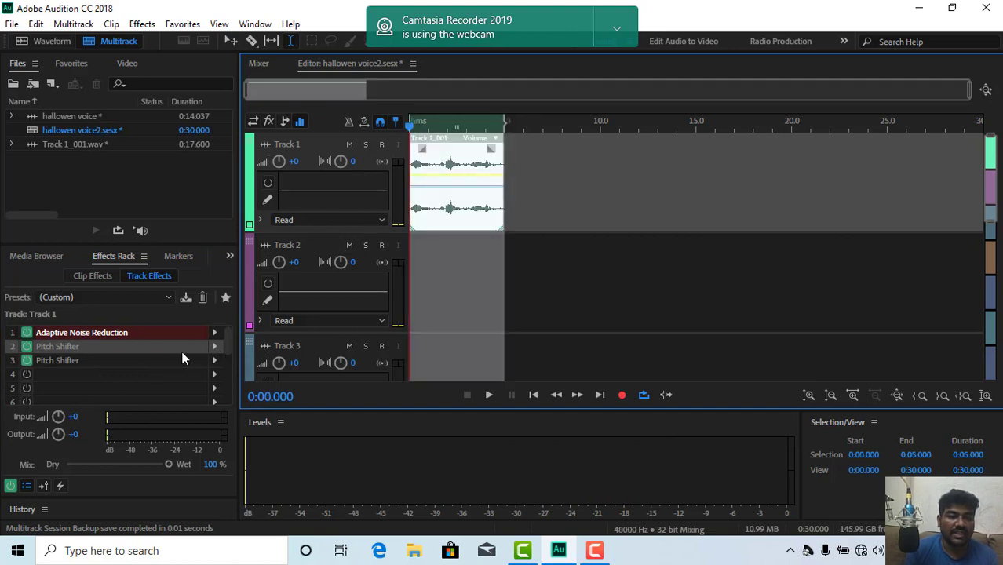
left_click(23, 378)
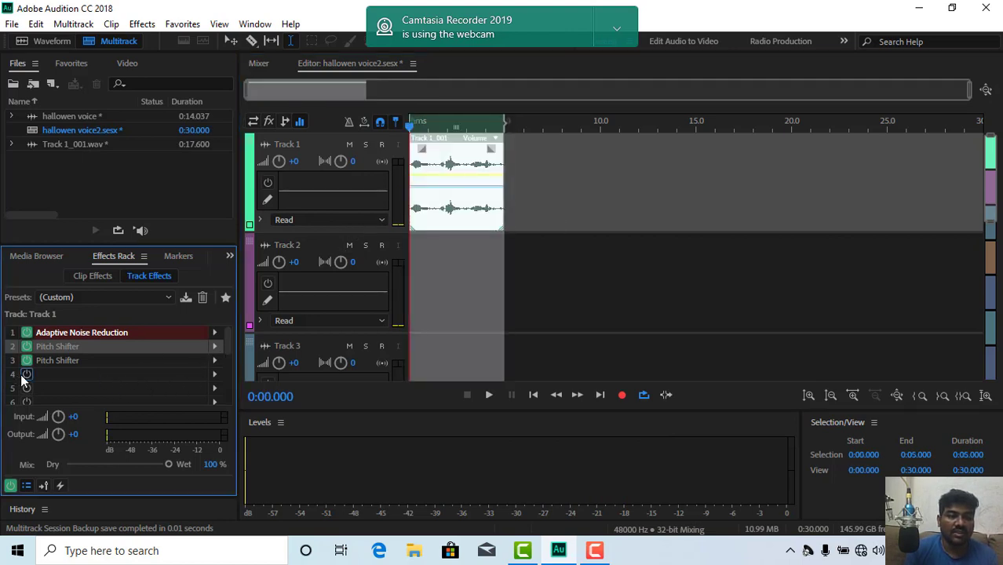
left_click(214, 378)
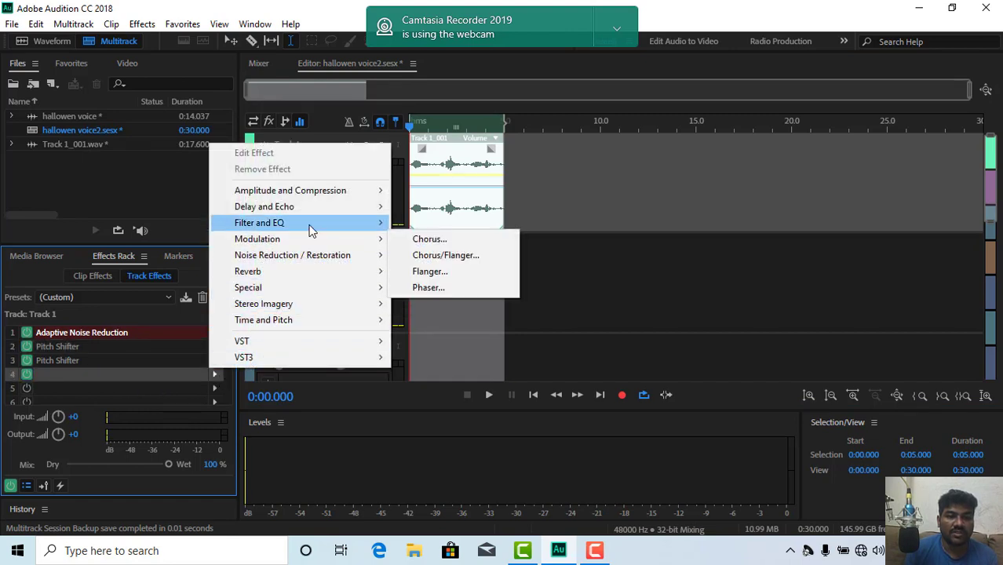
mouse_move(312, 226)
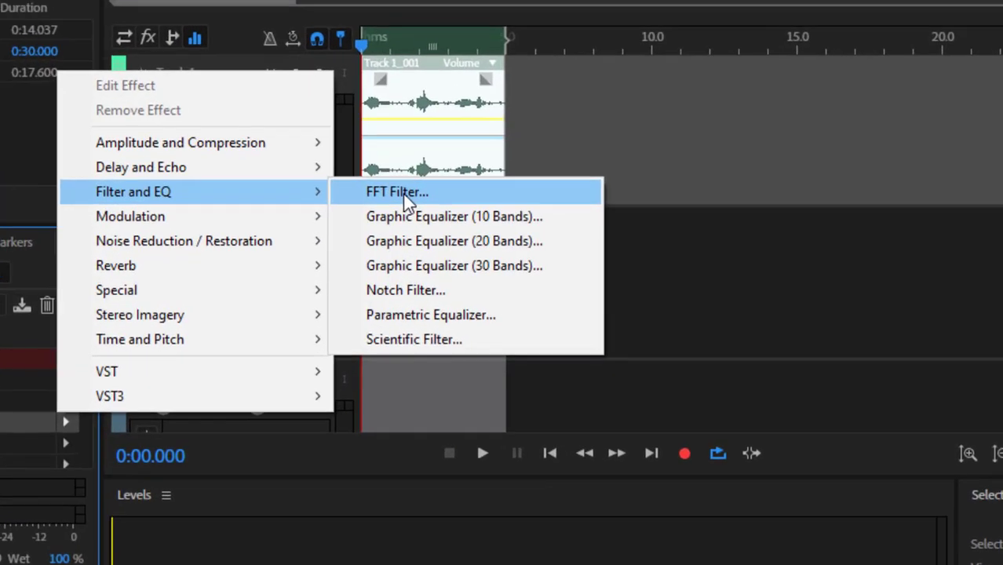
left_click(417, 214)
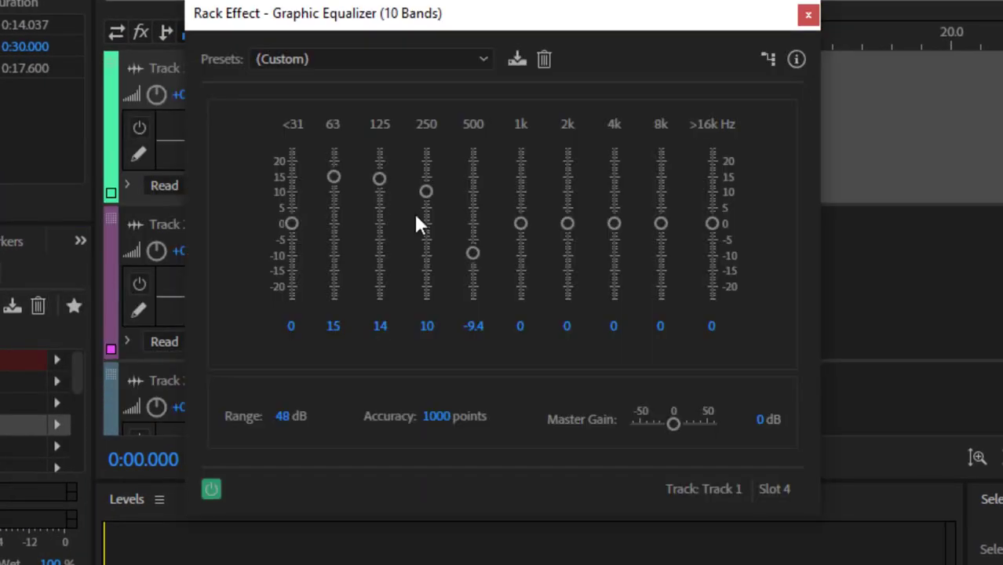
- Close the equalizer's settings without picking a preset and switch the equalizer off in the rack
left_click(391, 63)
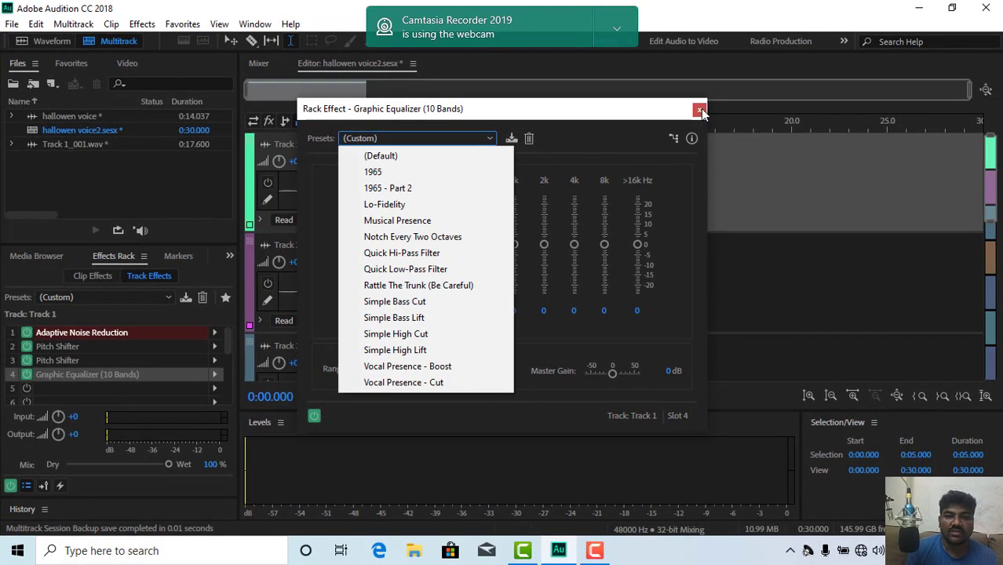
left_click(698, 109)
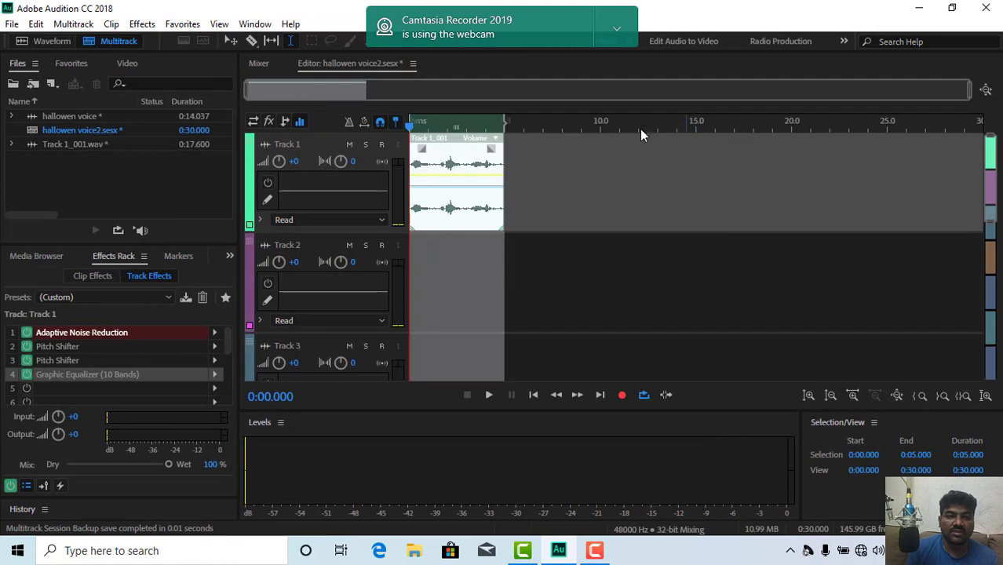
left_click(215, 375)
left_click(40, 376)
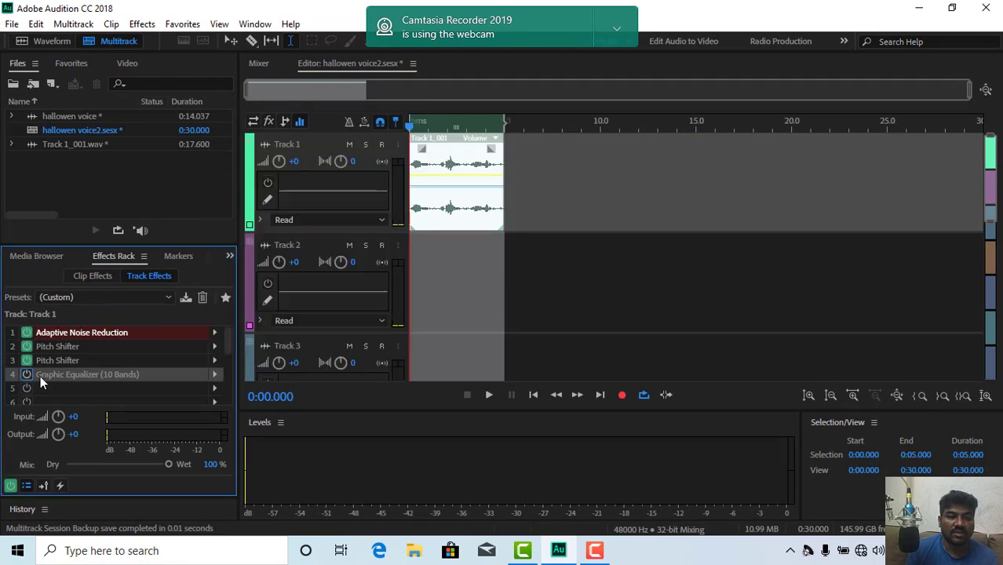
- Add a Delay and Echo effect of type Echo in slot 5 of Track 1's rack
left_click(76, 390)
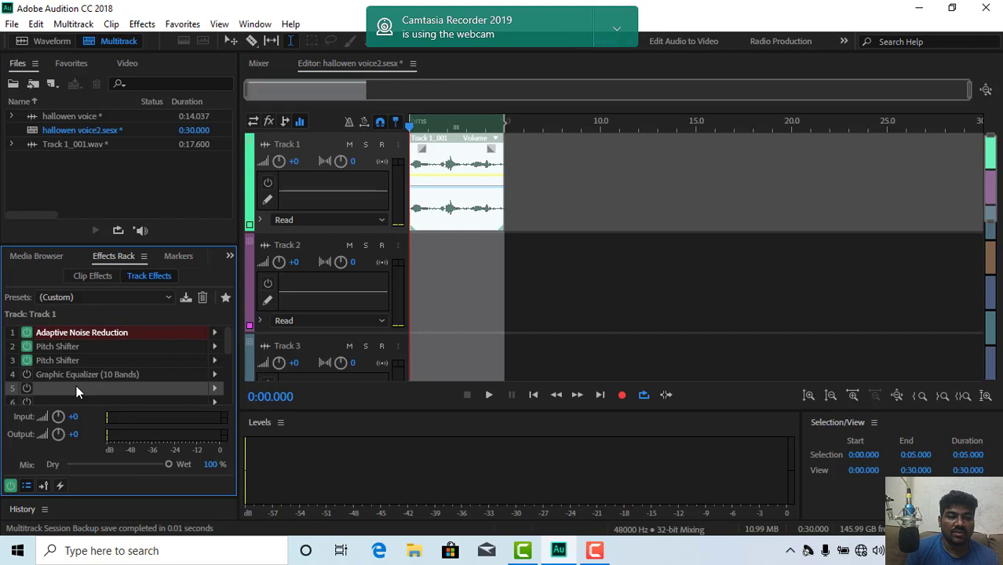
left_click(215, 389)
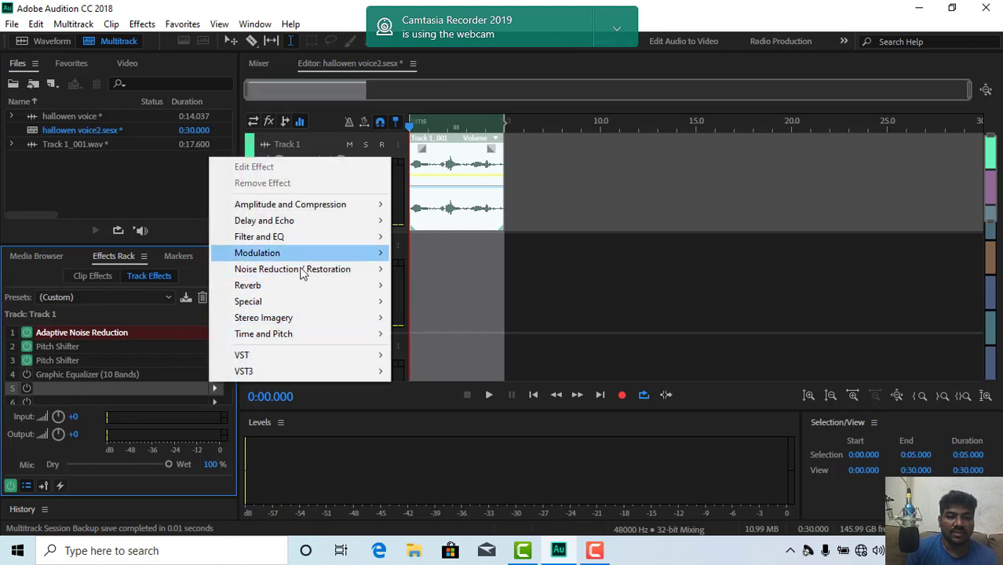
mouse_move(300, 273)
mouse_move(303, 238)
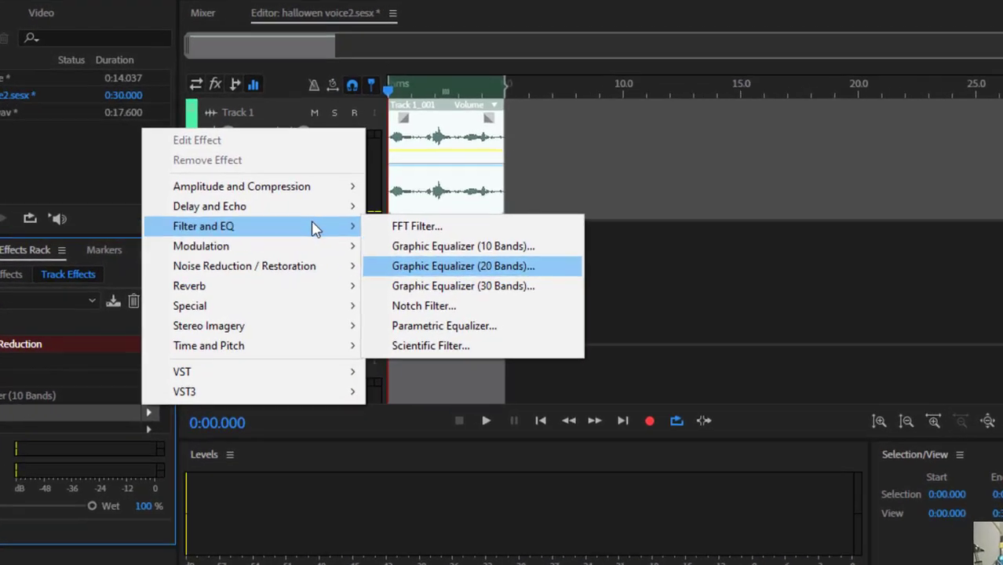
mouse_move(343, 220)
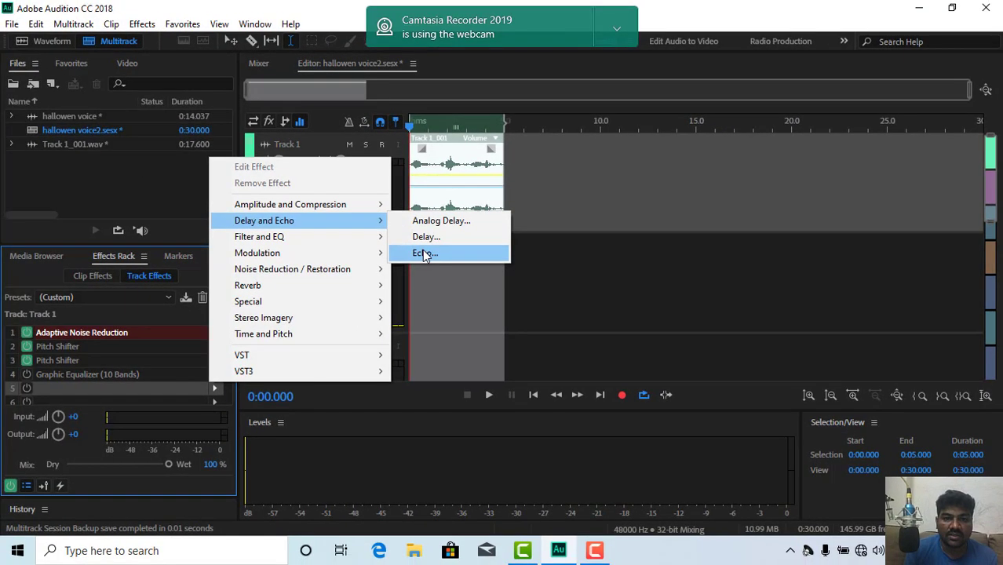
left_click(418, 249)
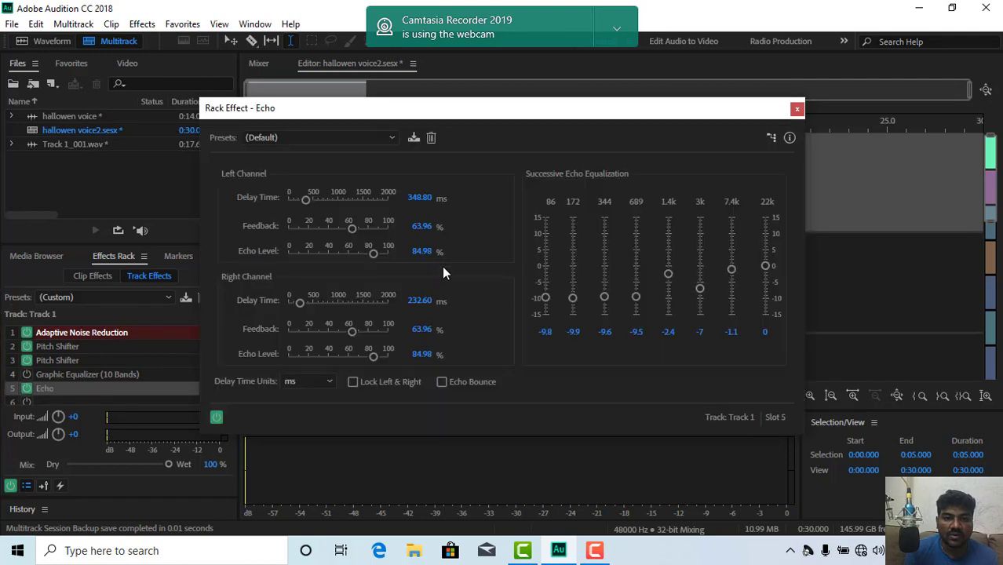
- Load the Danger - Sci Fi Cliche Approaching preset in the Echo effect and audition the voice
left_click(319, 141)
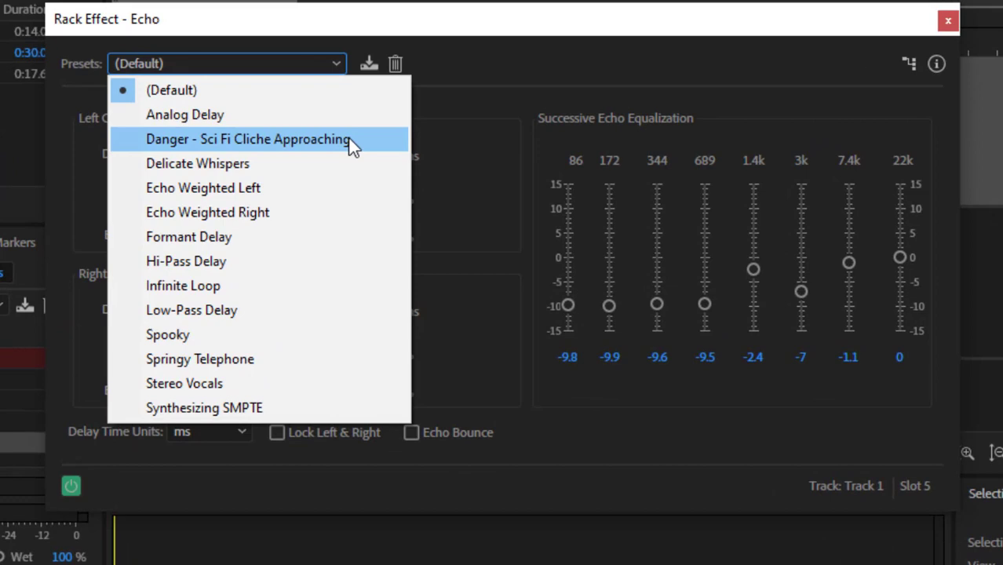
left_click(347, 139)
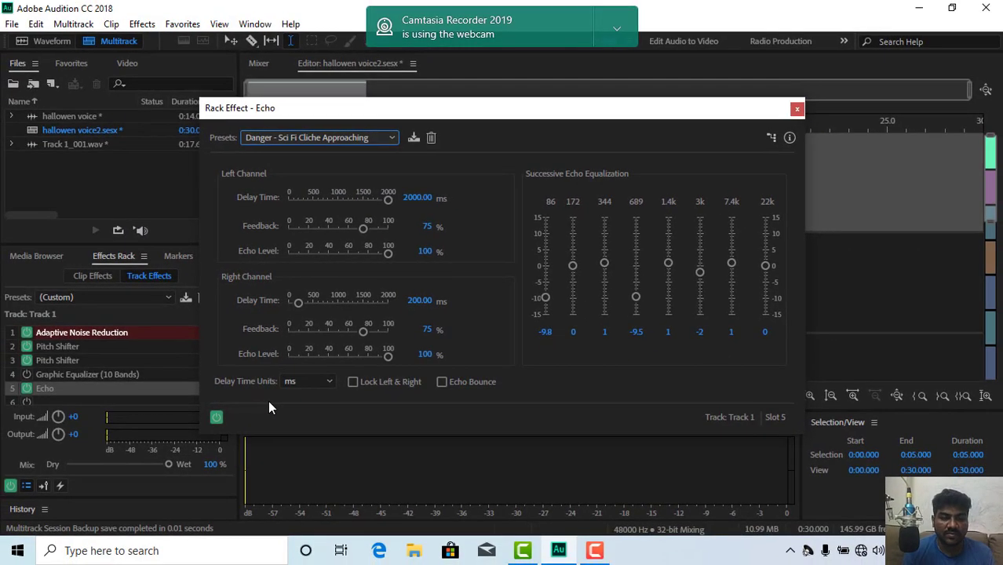
key("space")
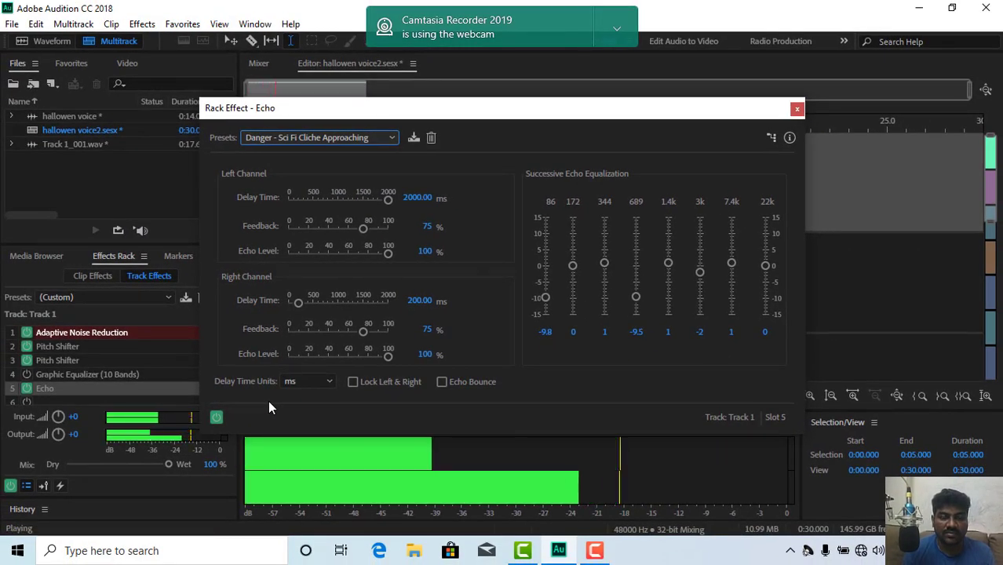
key("space")
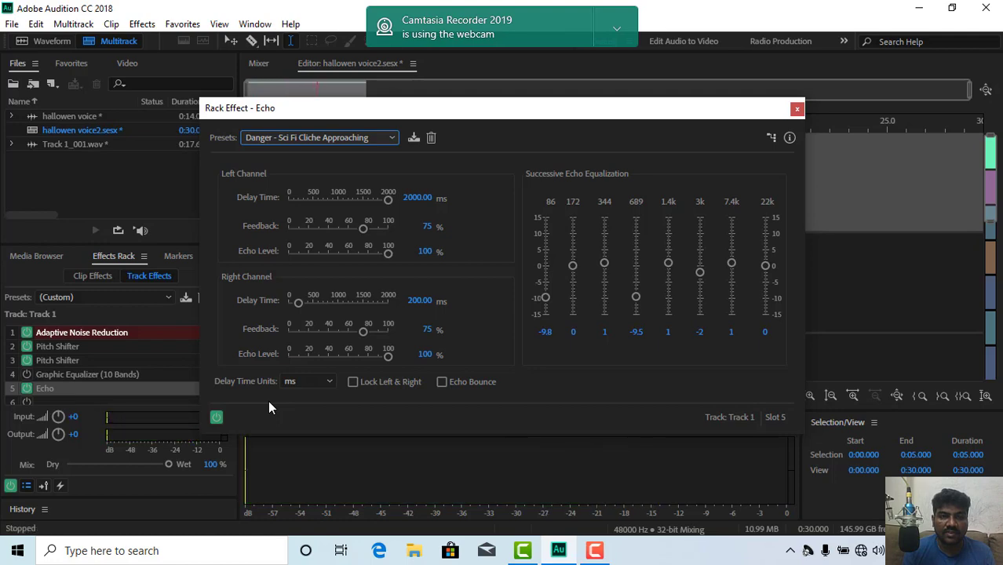
- Switch the Echo effect to the Delicate Whispers preset and play the voice to hear it
left_click(342, 137)
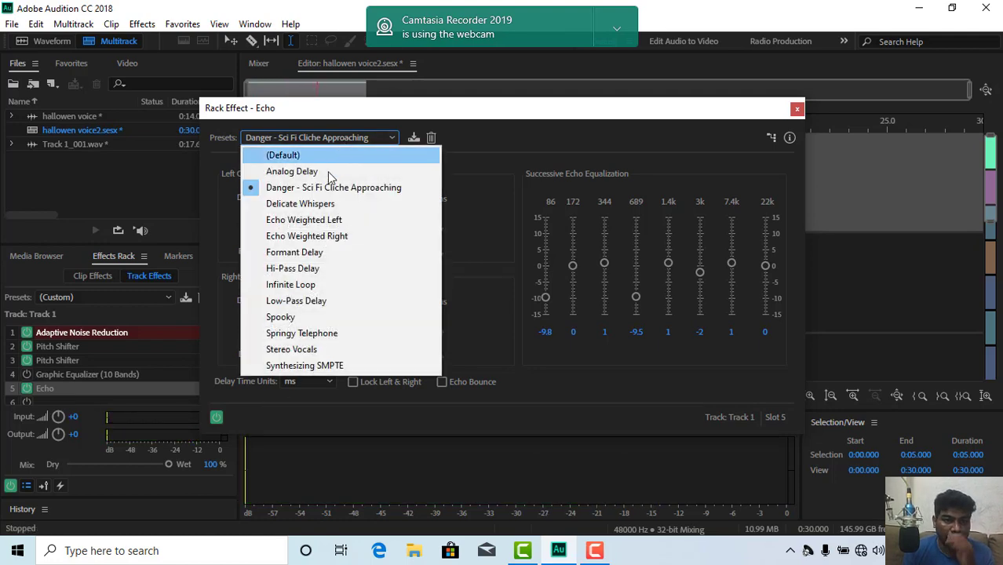
left_click(315, 205)
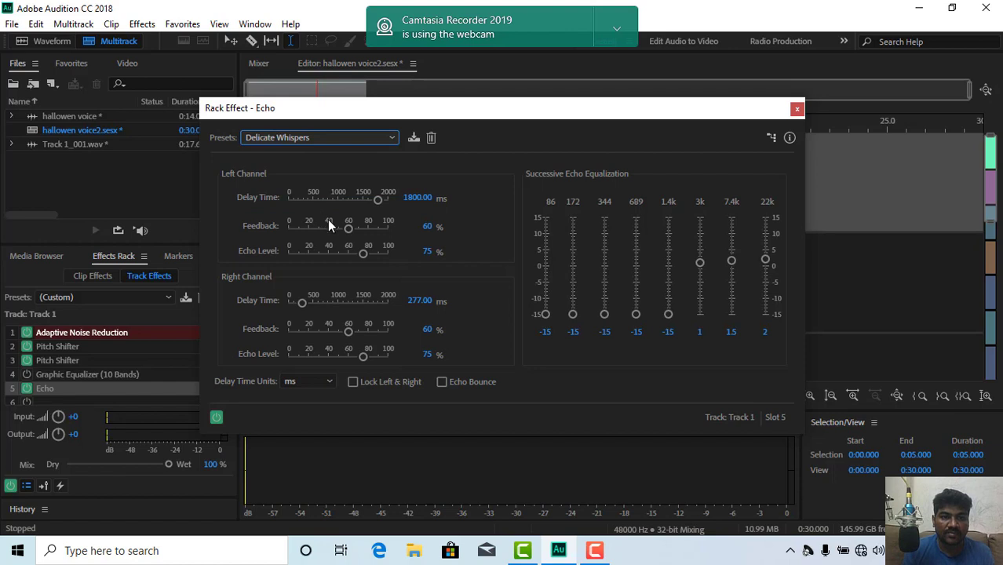
key("space")
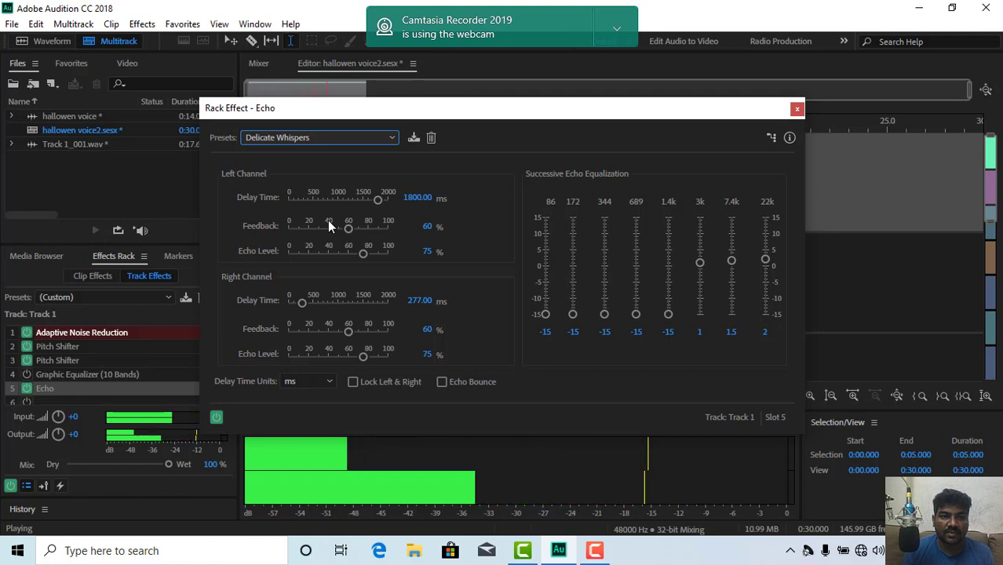
key("space")
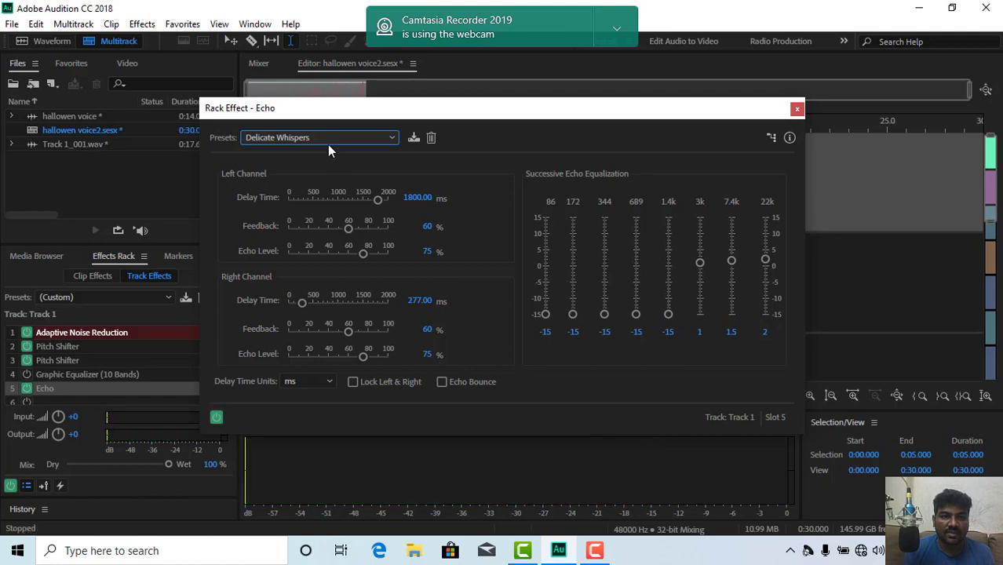
- Switch the Echo effect to the Spooky preset and audition the voice
left_click(328, 141)
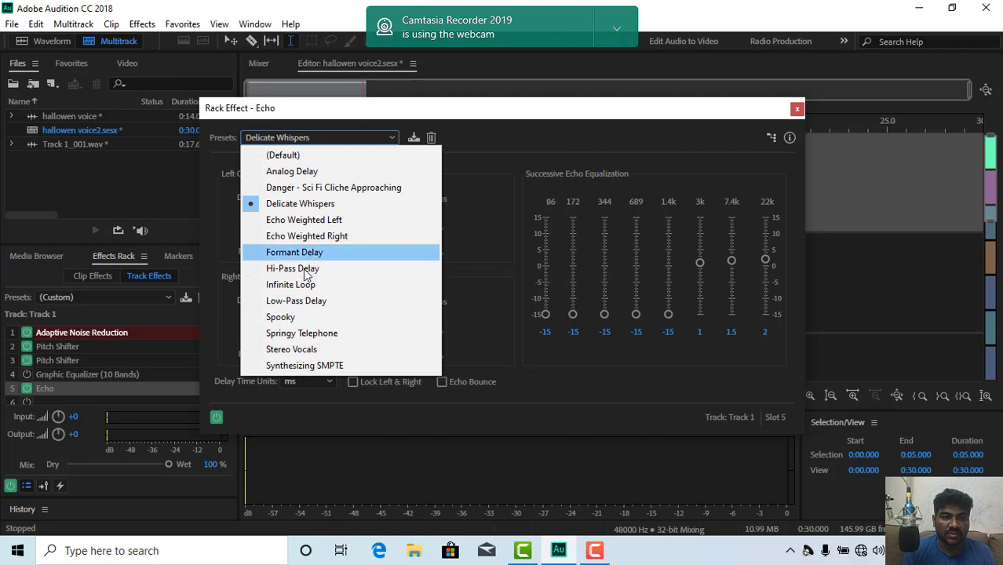
left_click(301, 317)
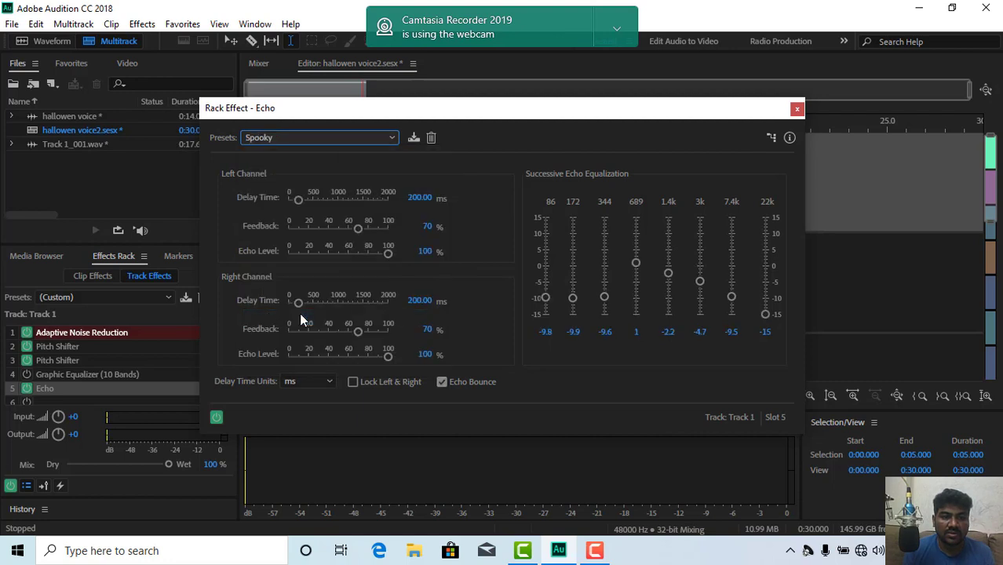
key("space")
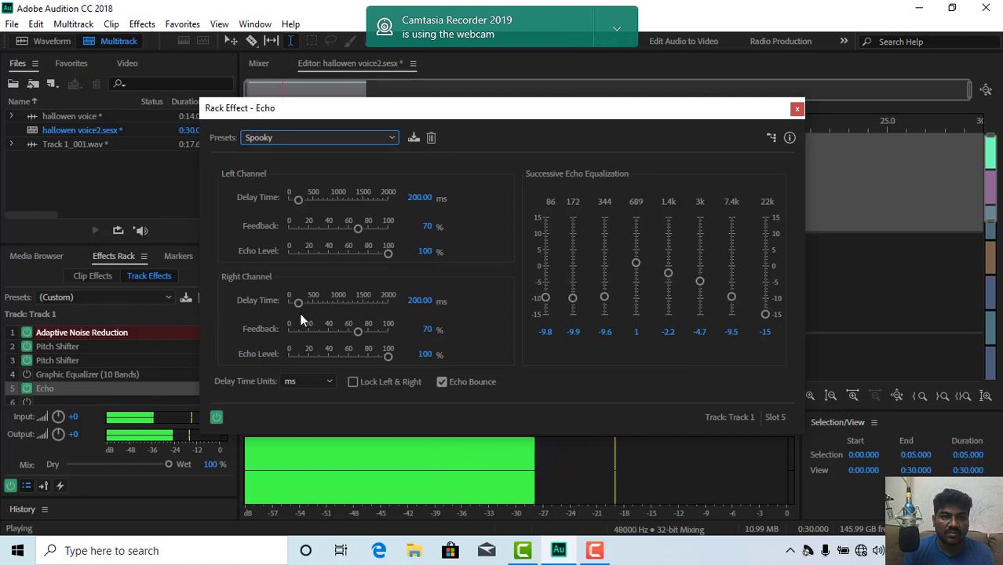
key("space")
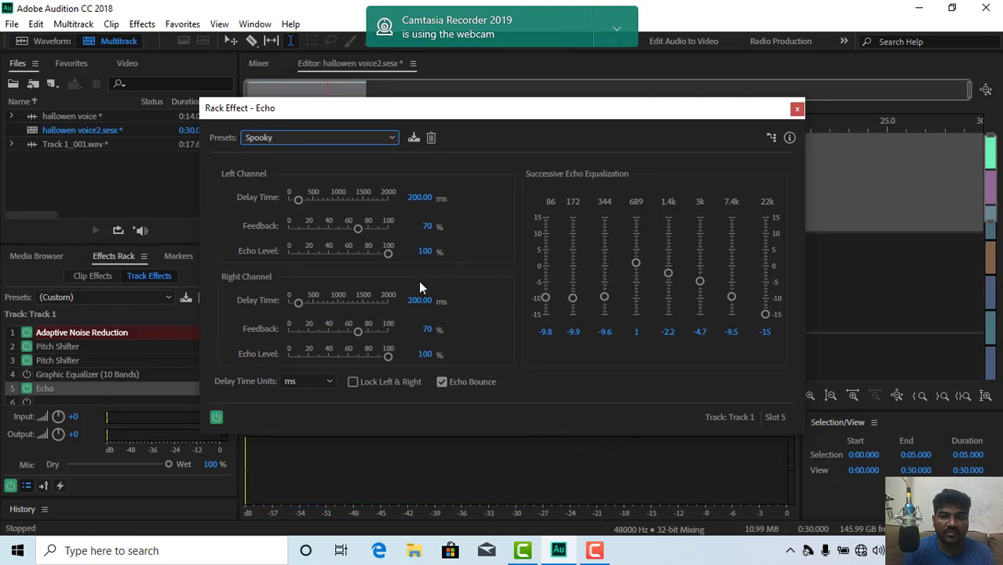
- Return the Echo effect to the (Default) preset and play the voice with it
left_click(360, 139)
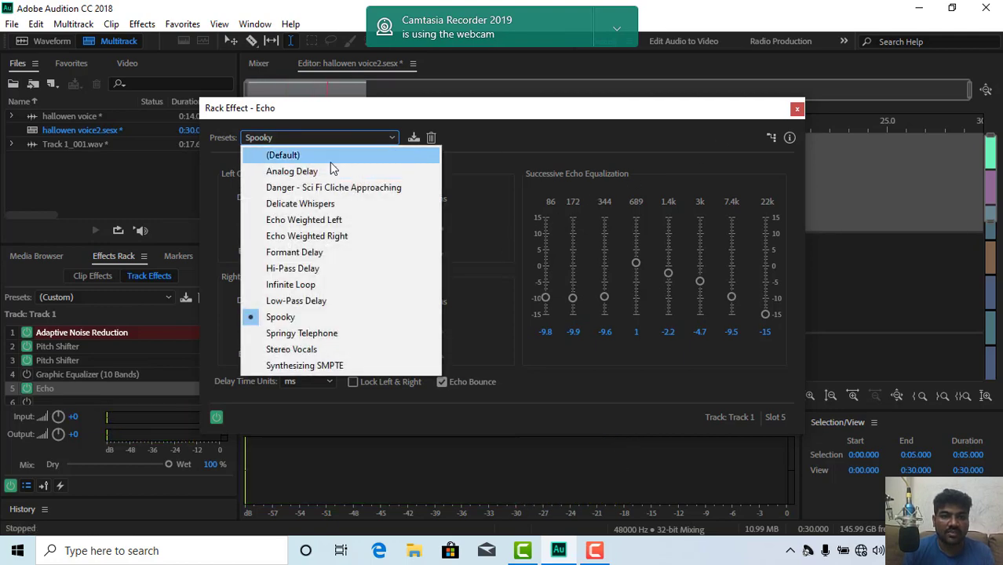
left_click(331, 160)
key("space")
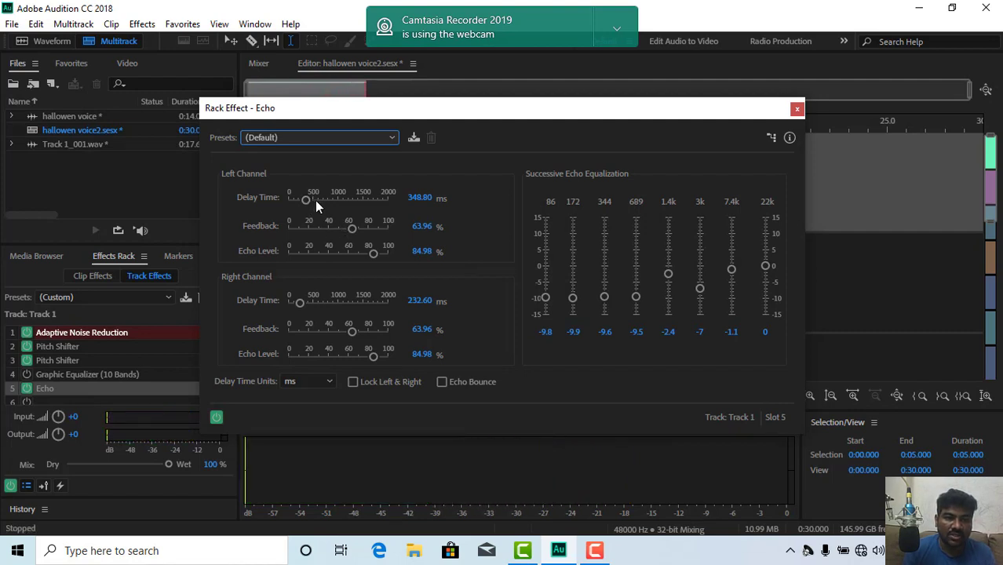
- Set the Echo's left channel to about 452 ms delay, 59% feedback and 63% echo level, and the right echo level to about 65%, auditioning the voice
left_click_drag(304, 202, 336, 210)
key("space")
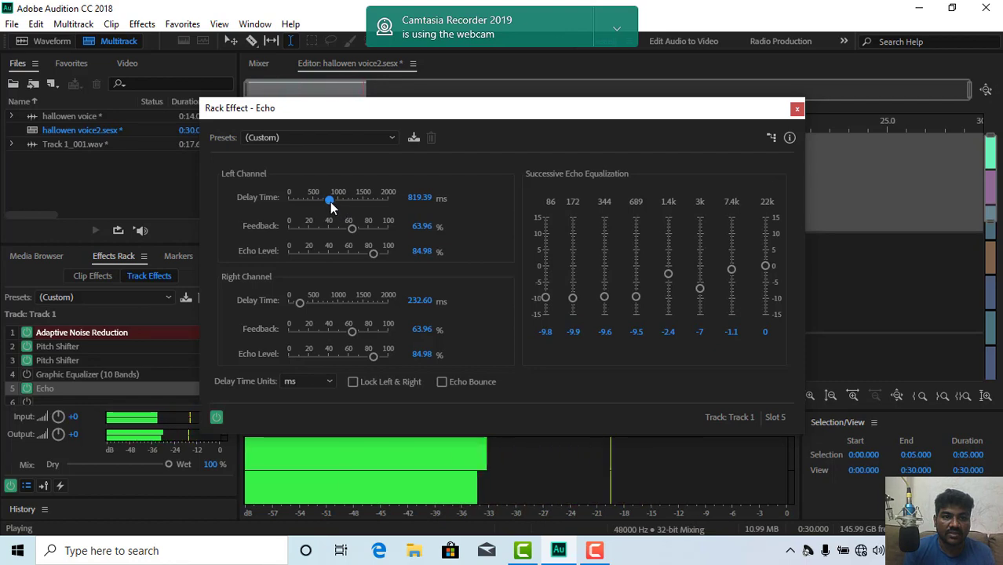
left_click_drag(328, 204, 312, 208)
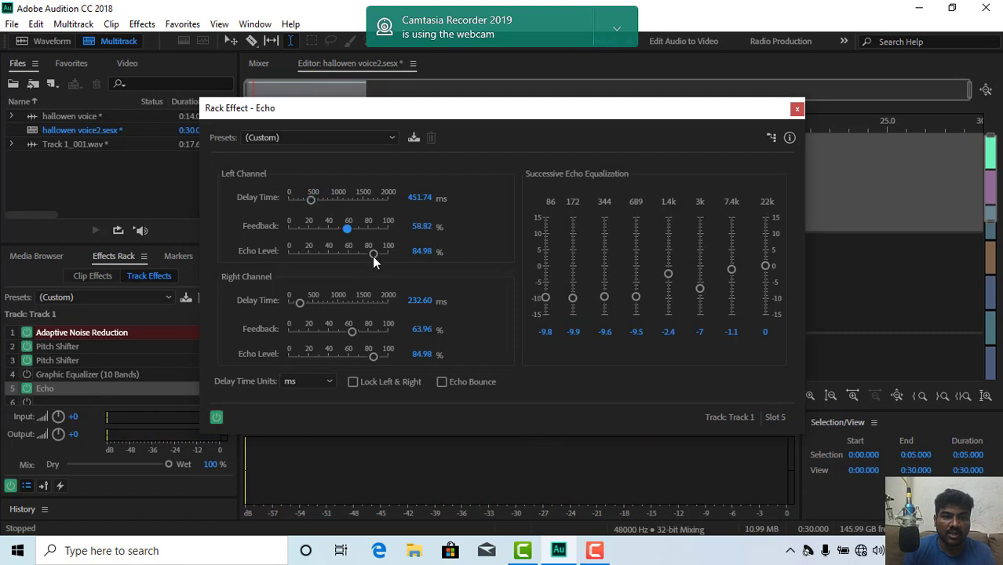
left_click_drag(372, 255, 350, 258)
key("space")
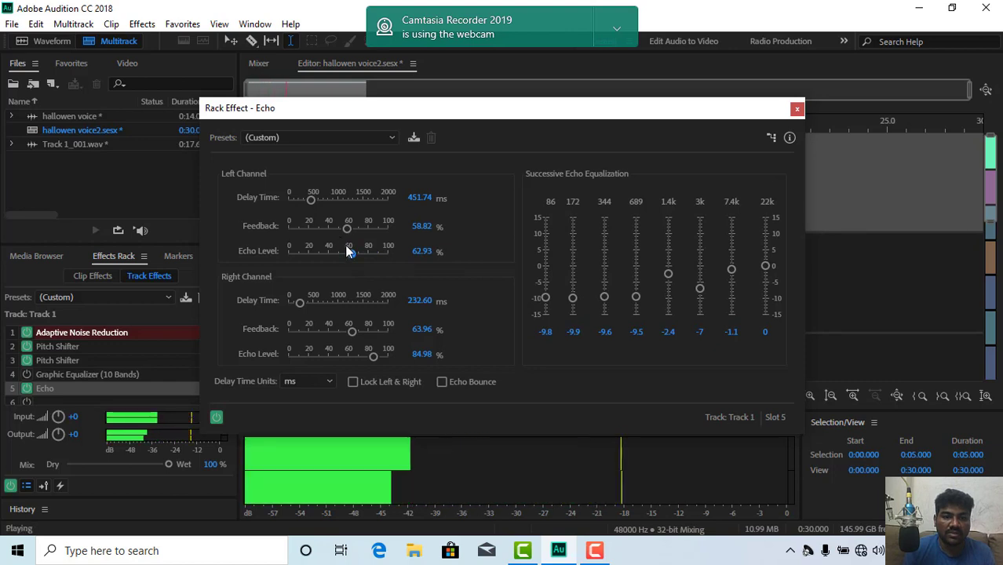
key("space")
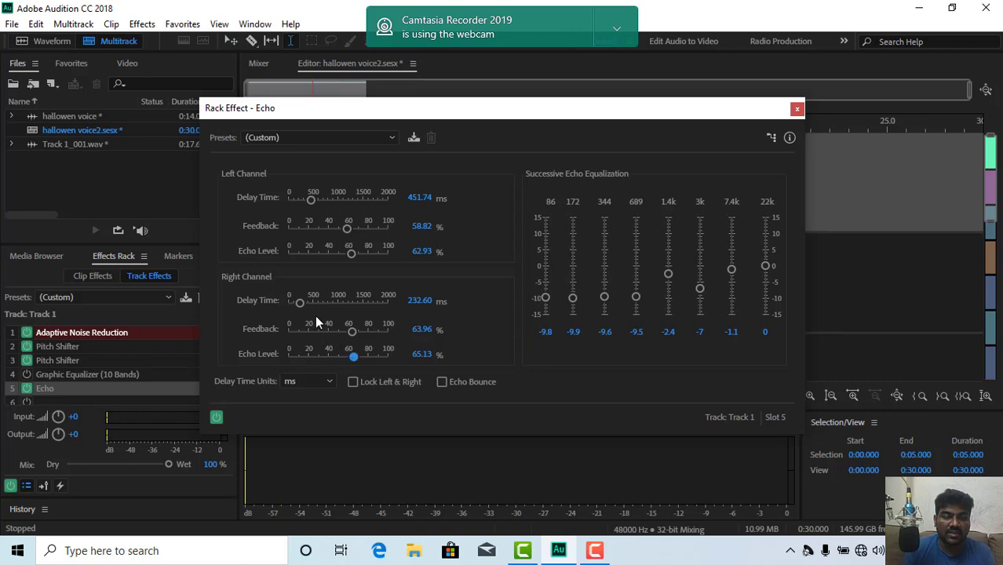
- During playback, raise the echo equalization to about -0.7 at 86 and -6.7 at 172, and enable Echo Bounce
key("space")
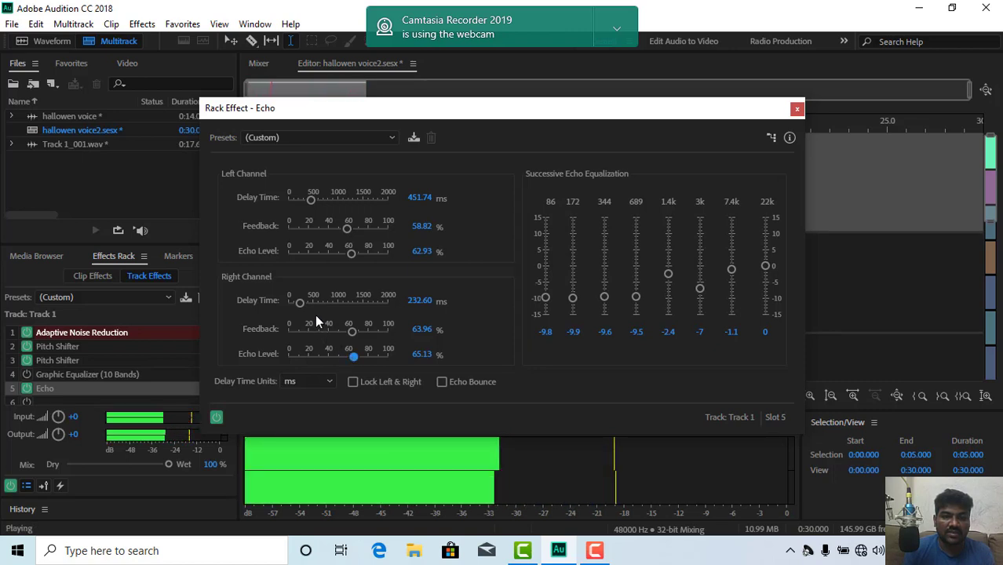
left_click_drag(546, 296, 543, 269)
left_click_drag(573, 298, 575, 294)
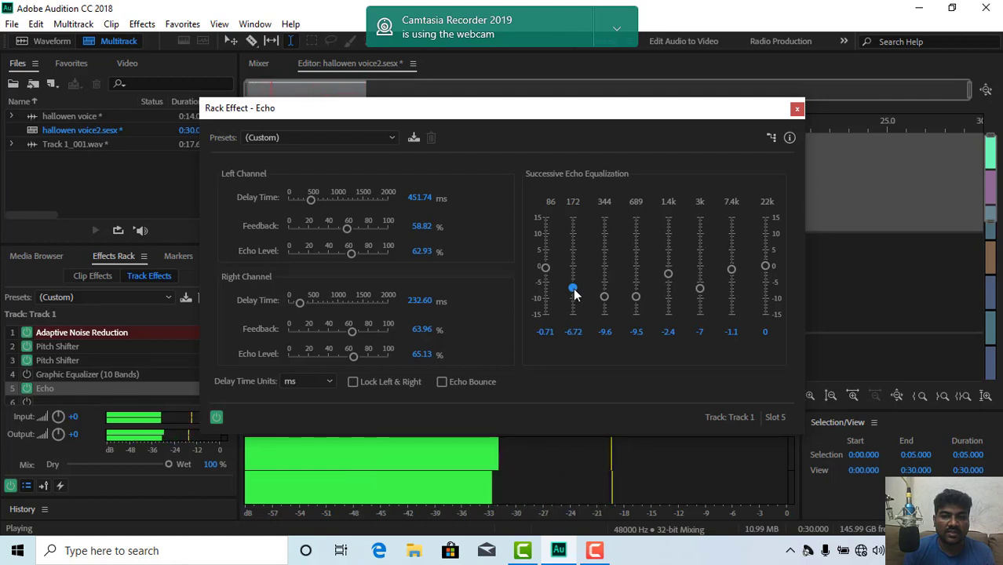
left_click(442, 382)
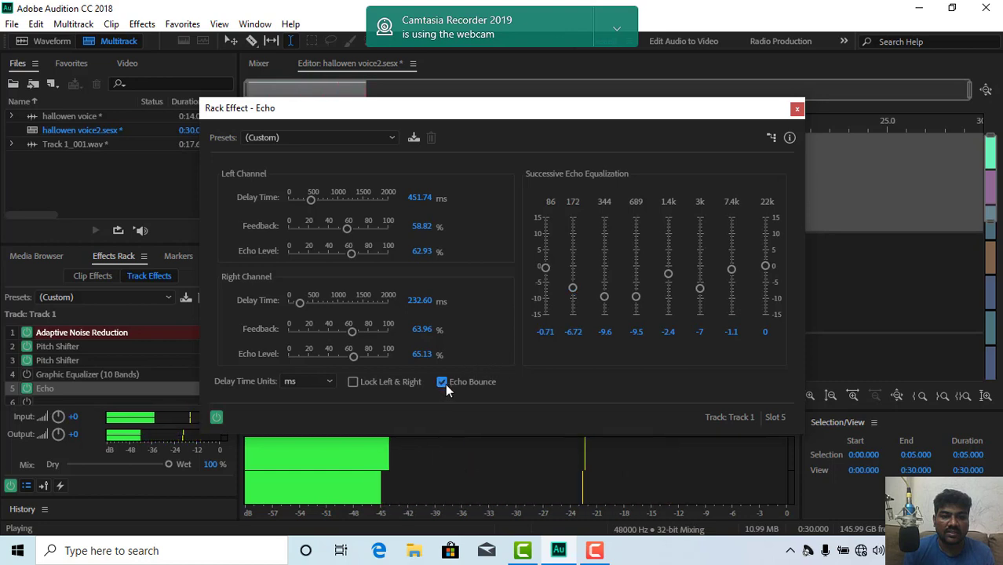
- Try different left channel delay times during playback, settle on about 481 ms, and close the Echo settings
left_click_drag(310, 200, 321, 202)
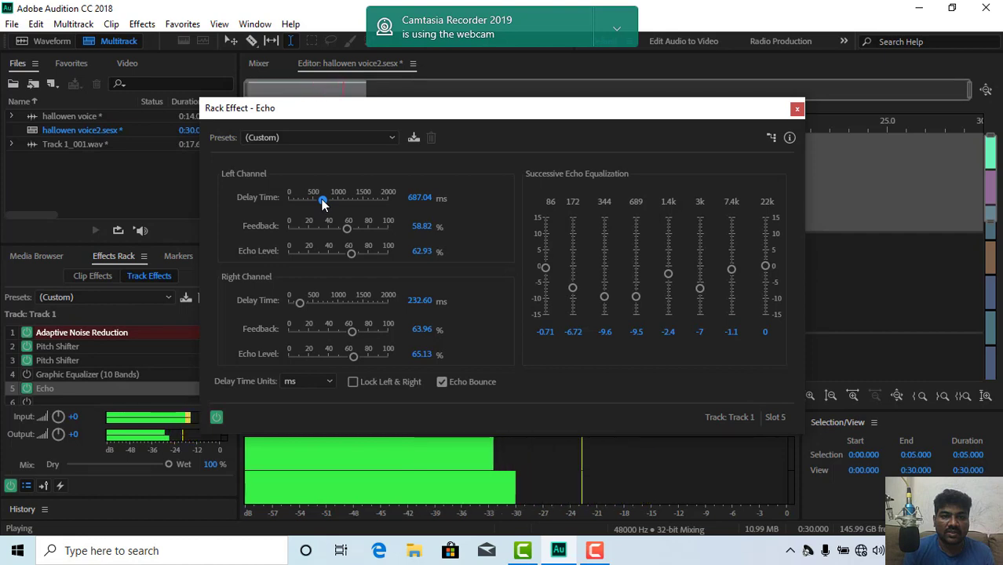
left_click_drag(322, 203, 295, 203)
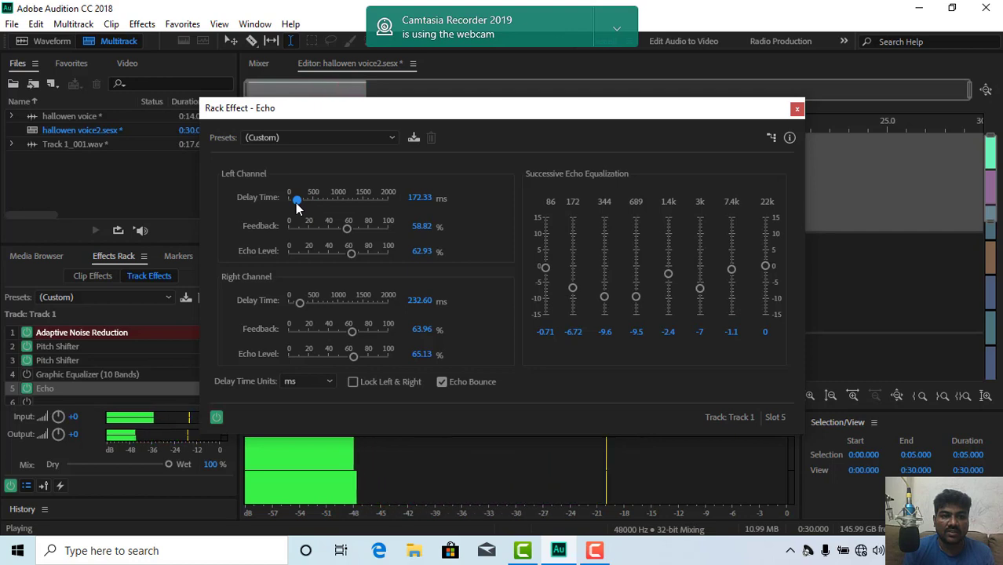
left_click_drag(295, 202, 310, 207)
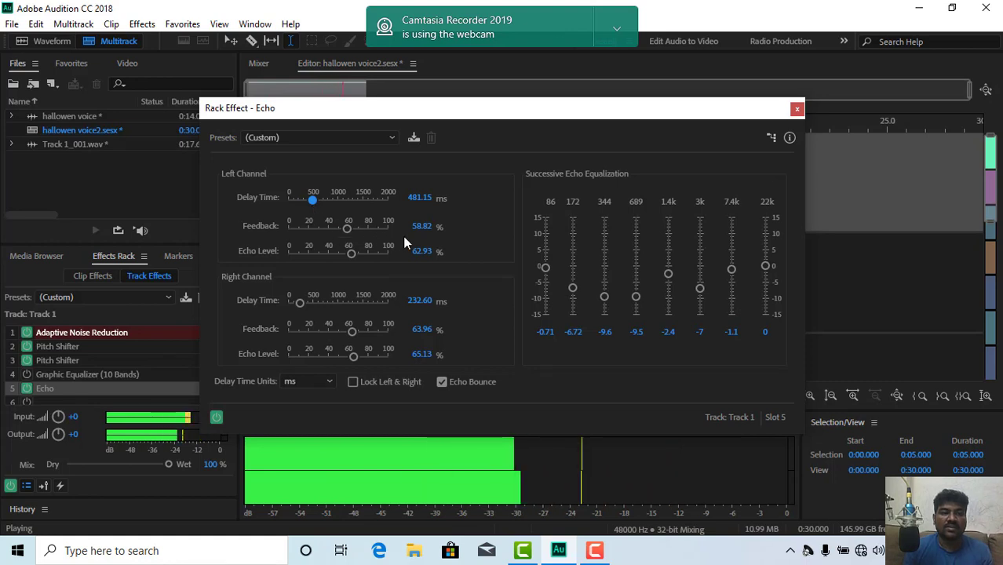
left_click(796, 109)
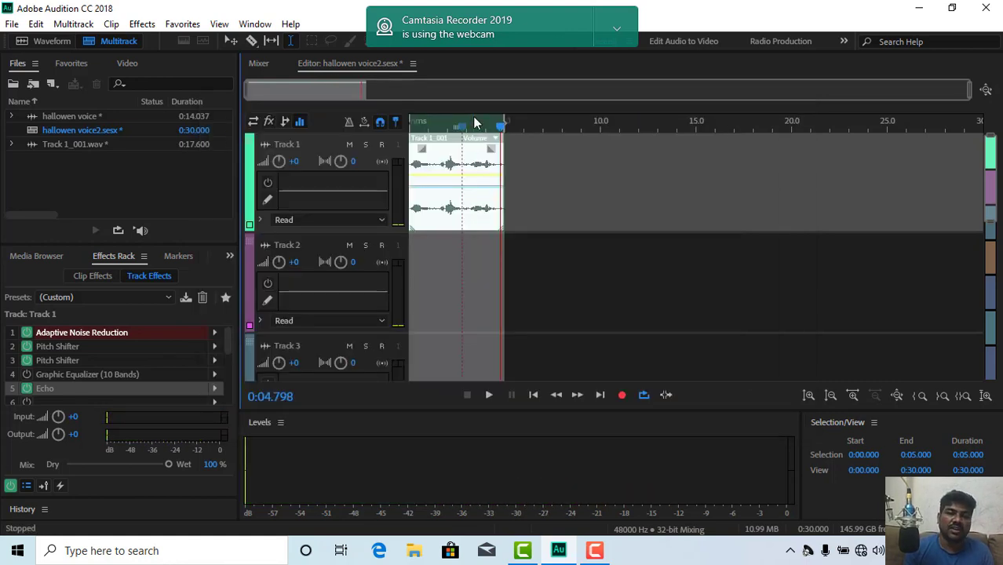
- Play the Track 1 voice from the beginning of the session to hear all the effects together
left_click(409, 122)
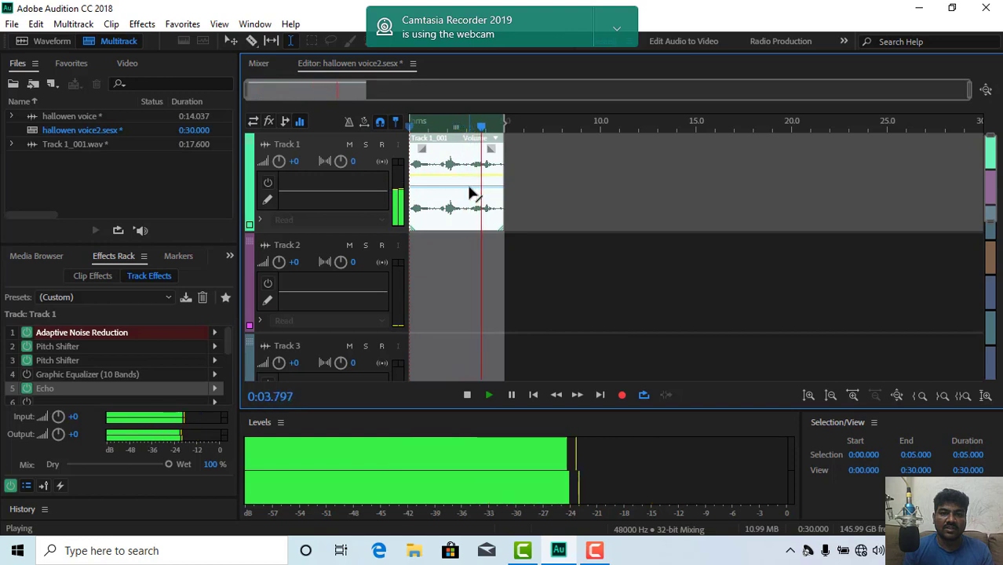
key("space")
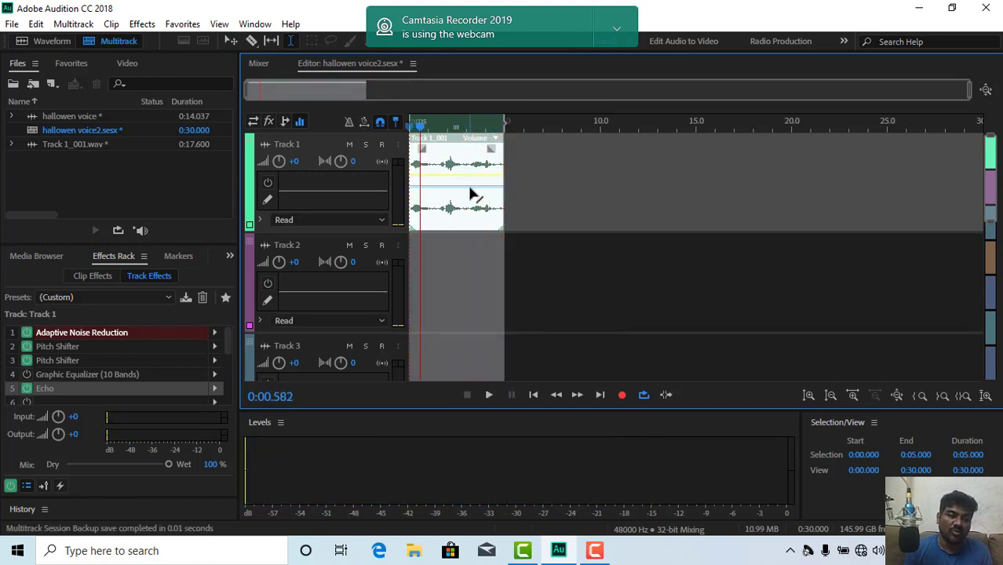
scroll(471, 194, "down", 2)
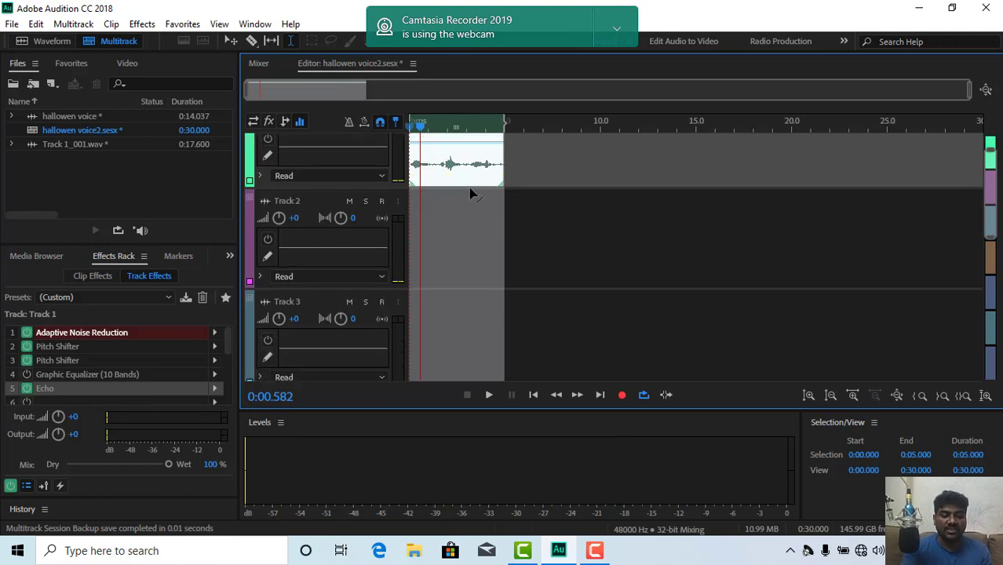